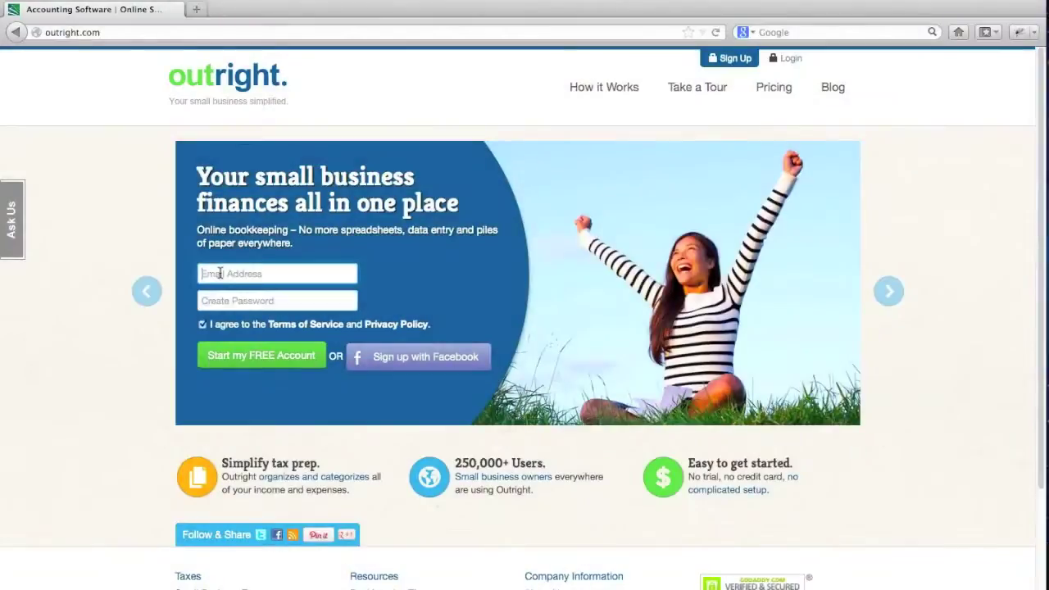
# Create the free Outright account with your email address and a seven-character password.
pyautogui.write('laurel')
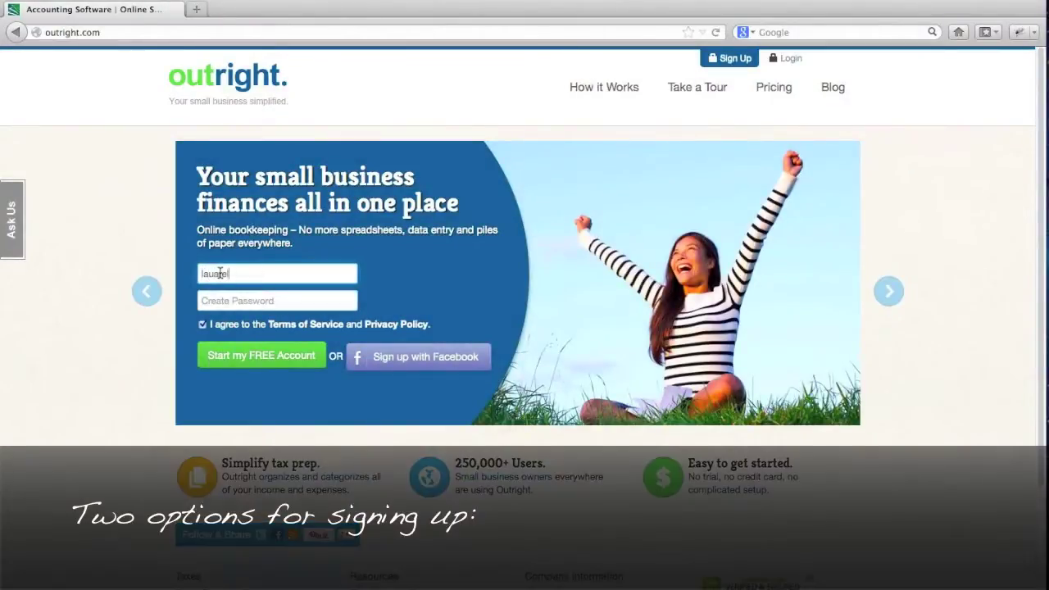
pyautogui.press('BackSpace')
pyautogui.press('BackSpace')
pyautogui.press('BackSpace')
pyautogui.press('BackSpace')
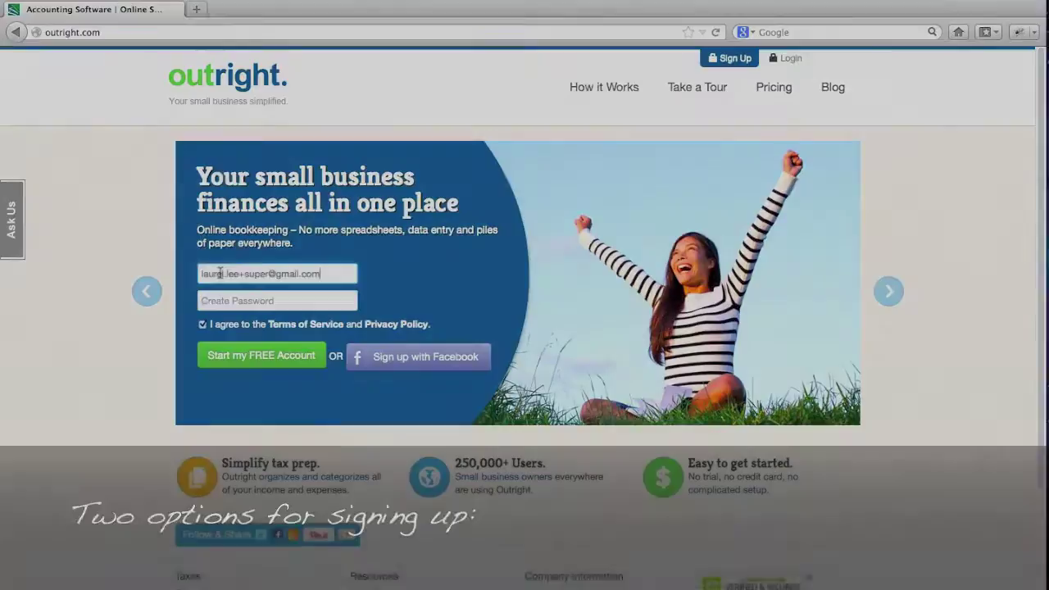
pyautogui.press('Tab')
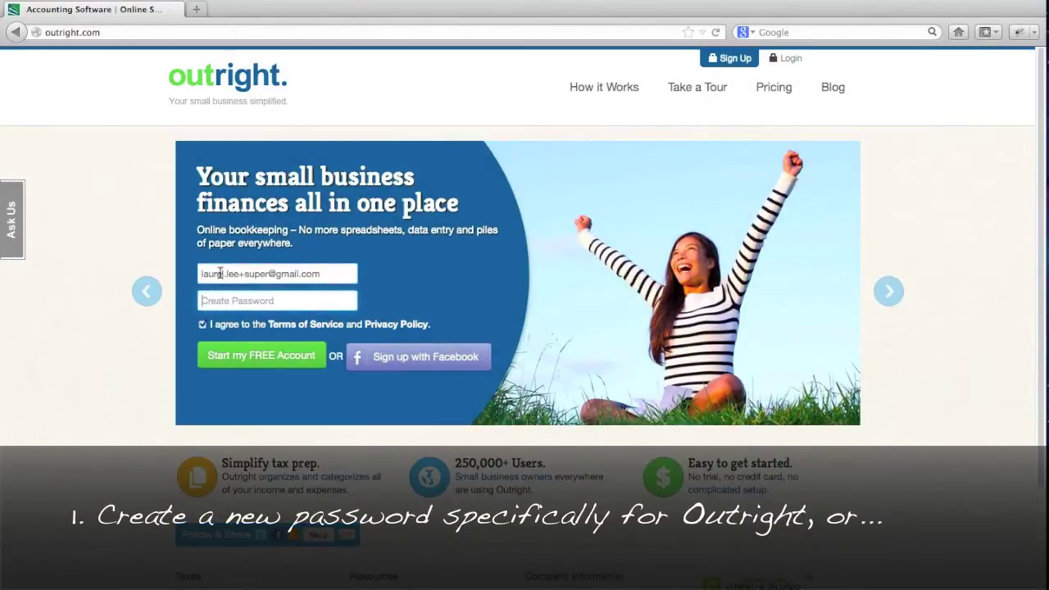
pyautogui.write('•••••••')
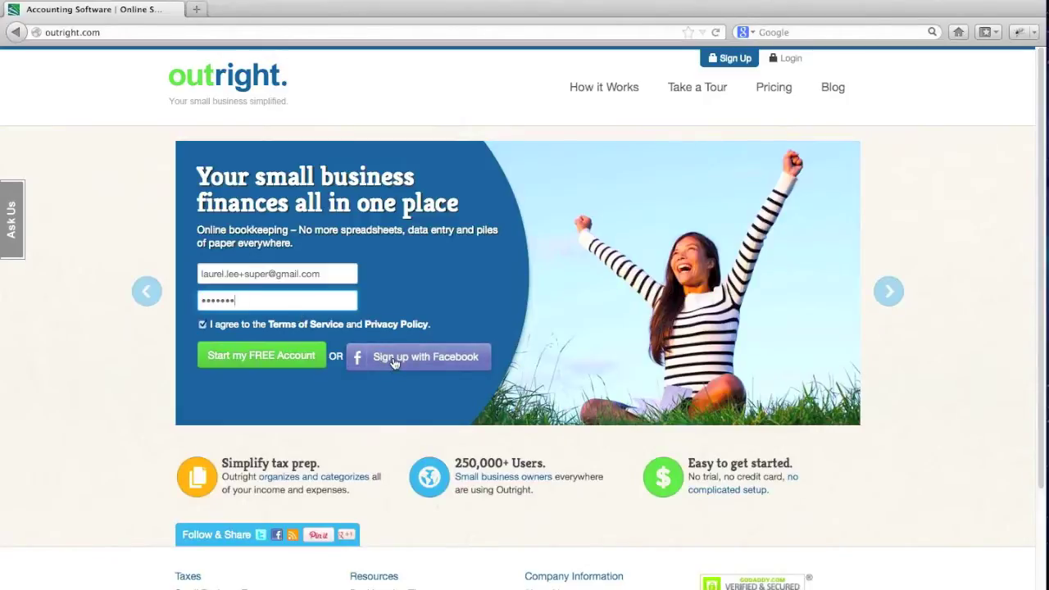
pyautogui.click(269, 356)
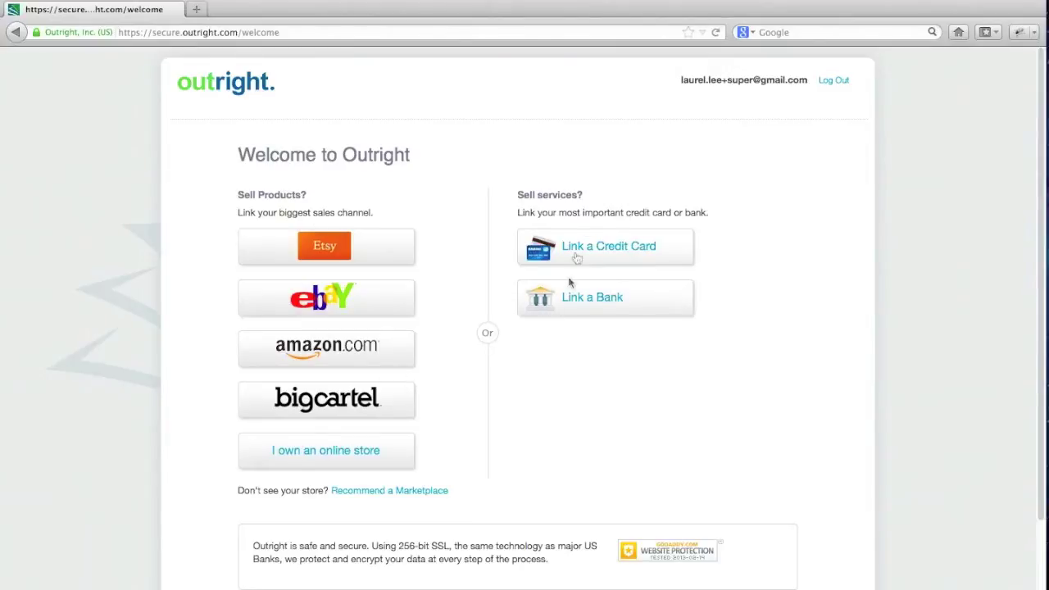
# Start linking a bank account from the Welcome to Outright page.
pyautogui.click(576, 296)
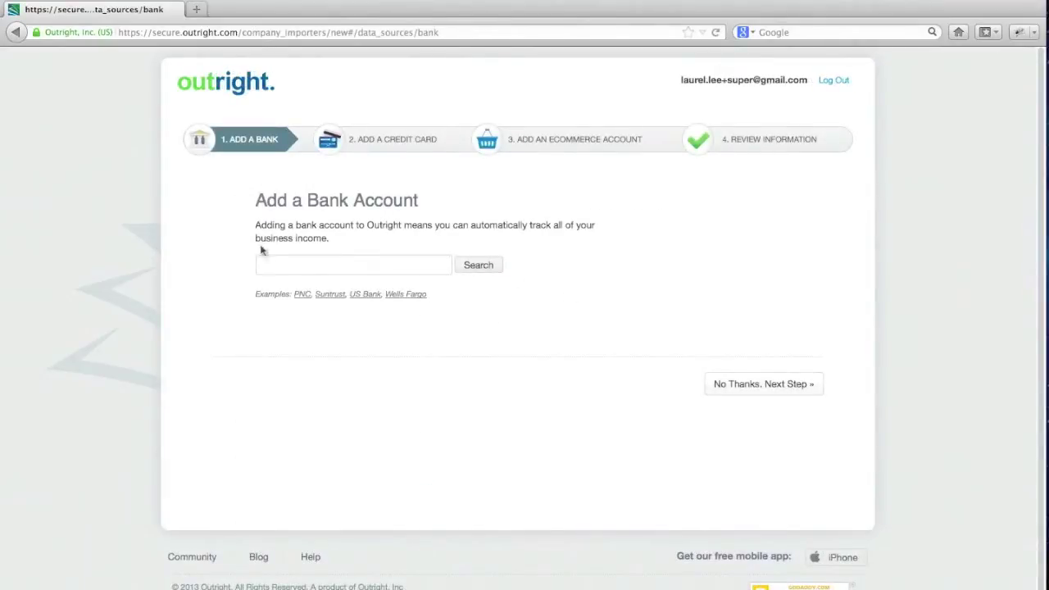
# Search 'wells fargo', choose Wells Fargo - Bank, and import its checked accounts.
pyautogui.click(275, 269)
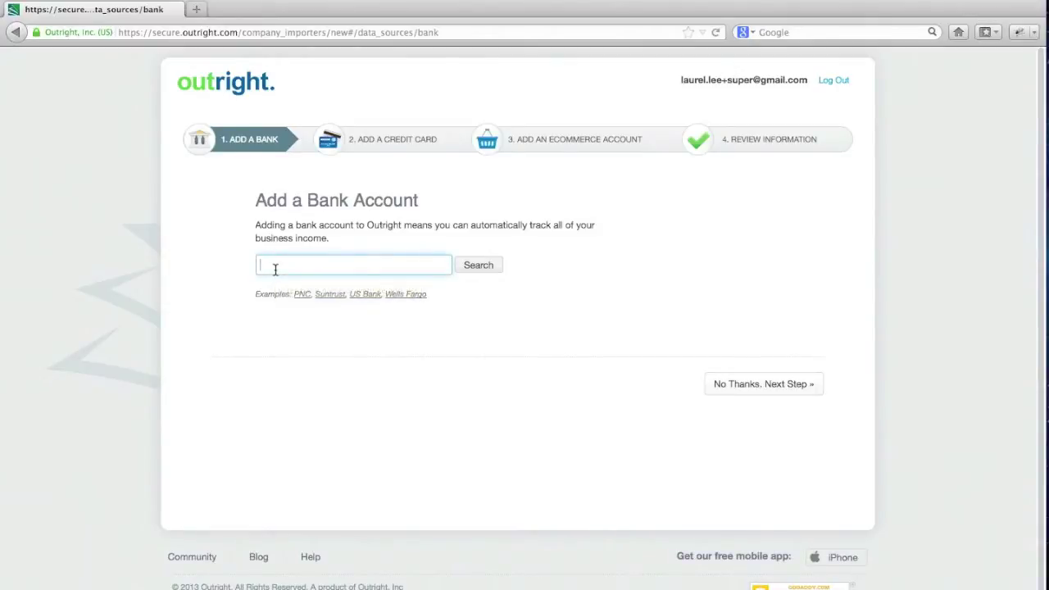
pyautogui.write('wells fargo')
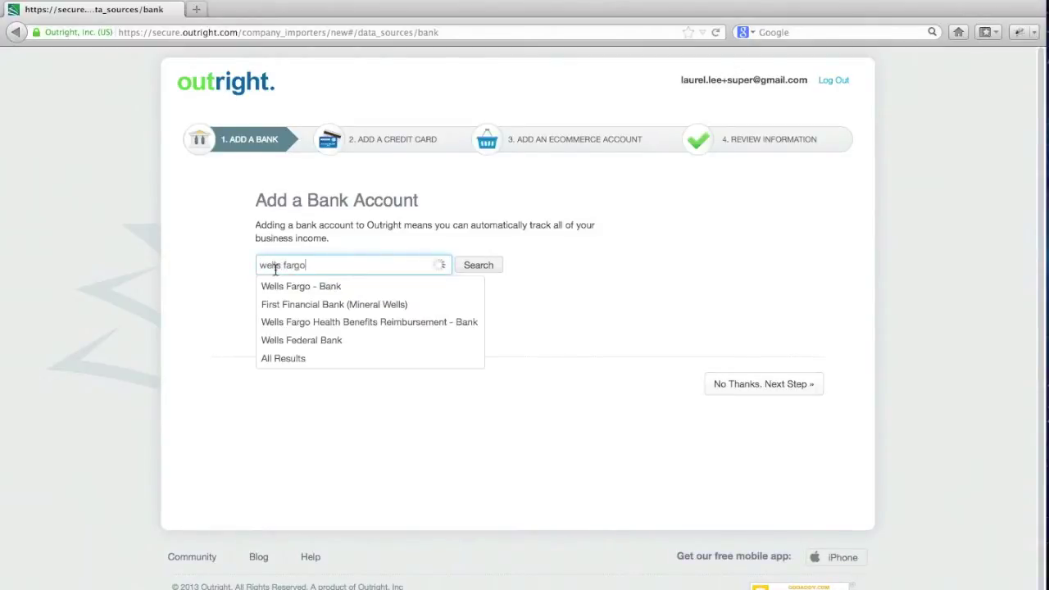
pyautogui.click(286, 287)
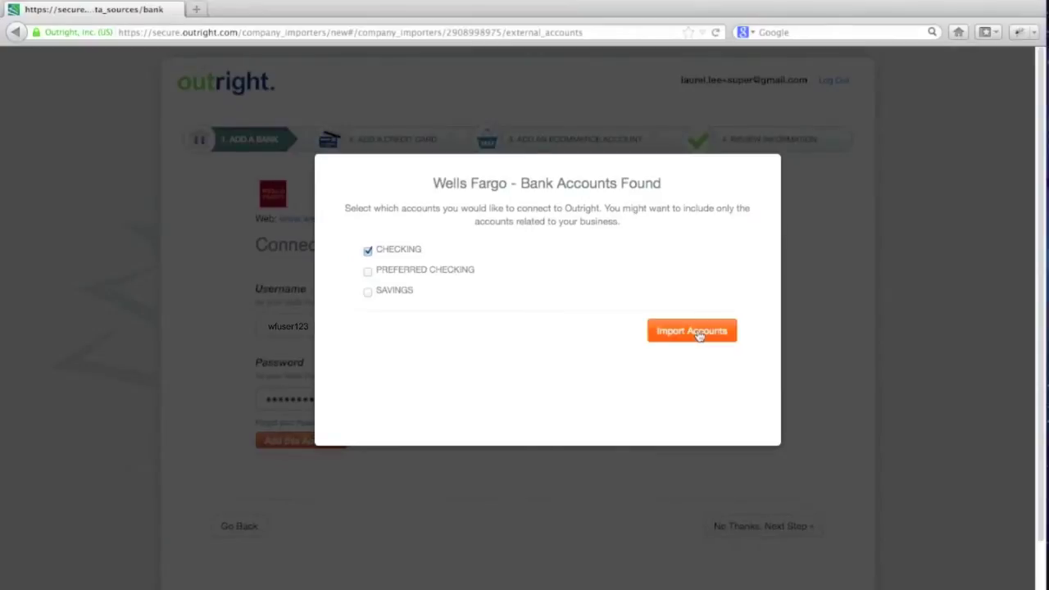
pyautogui.click(694, 332)
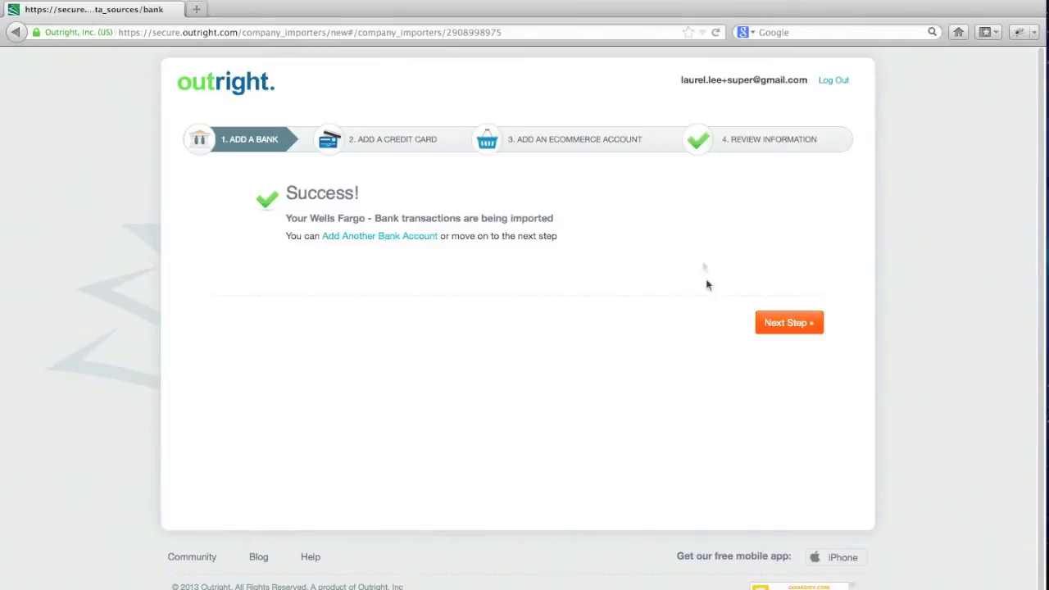
# On the credit card step, find Chase - Credit Card with 'chase' and begin entering its login.
pyautogui.click(792, 322)
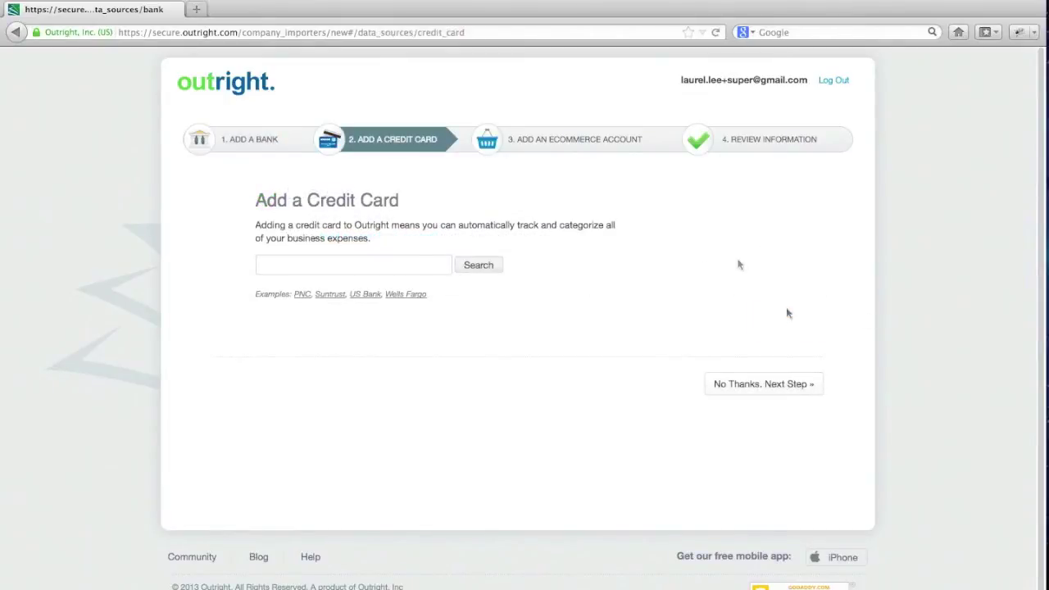
pyautogui.click(369, 262)
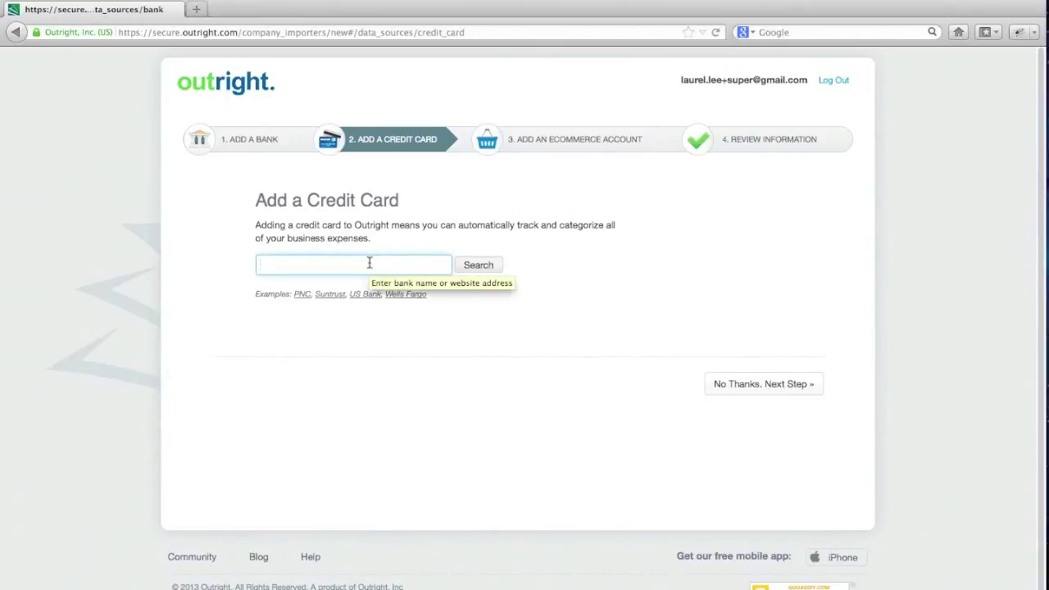
pyautogui.write('chase')
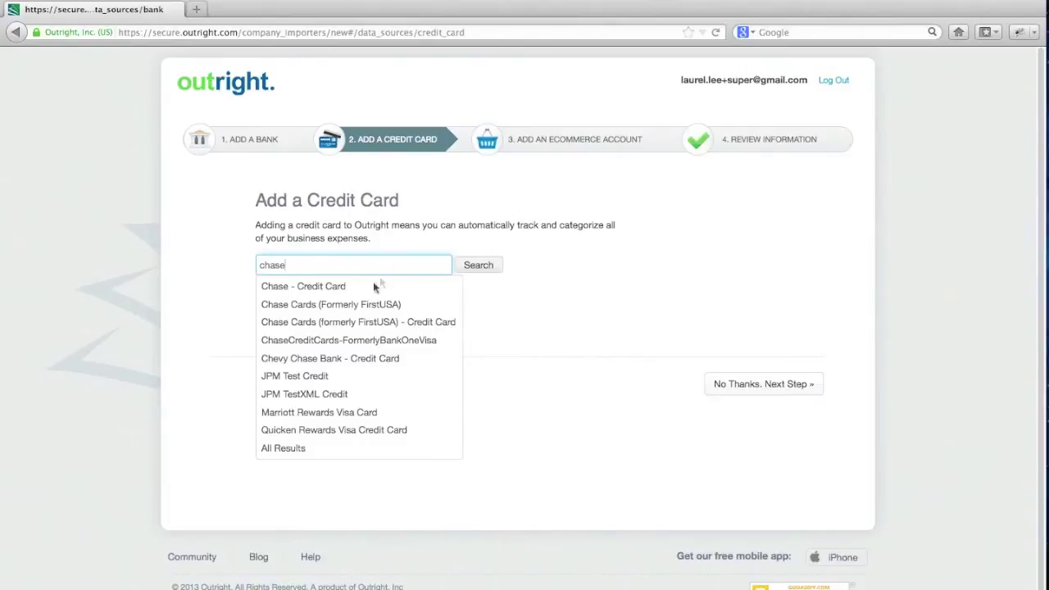
pyautogui.click(361, 289)
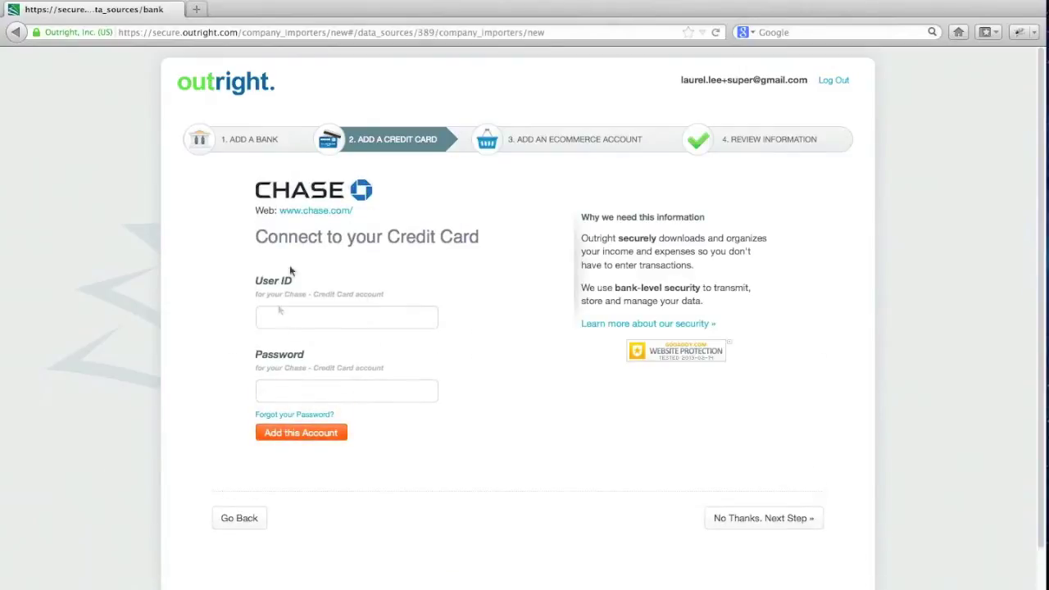
pyautogui.click(283, 309)
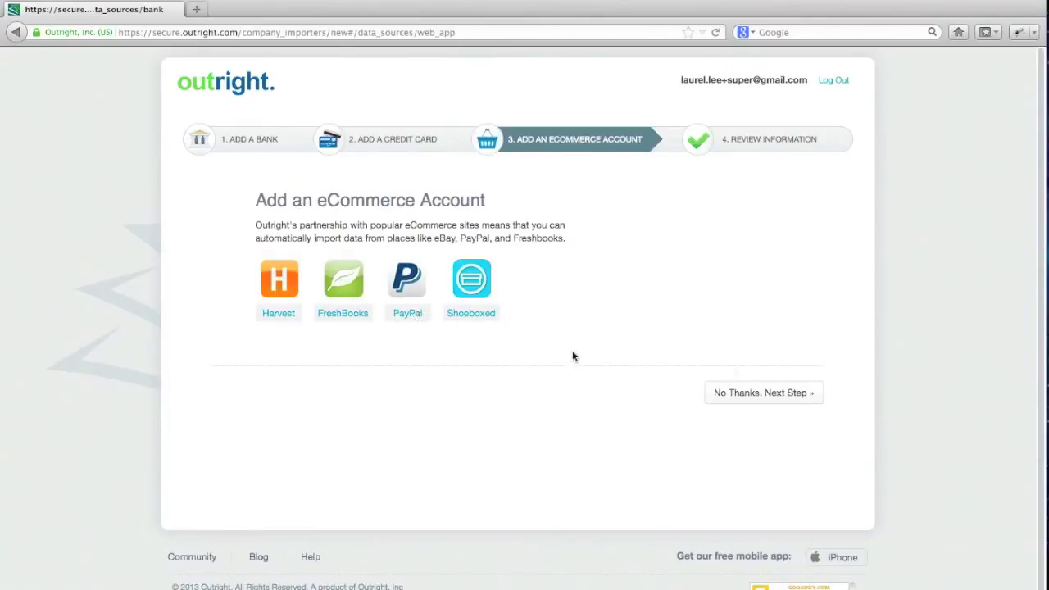
# Skip the eCommerce account step and review the connected accounts.
pyautogui.click(777, 395)
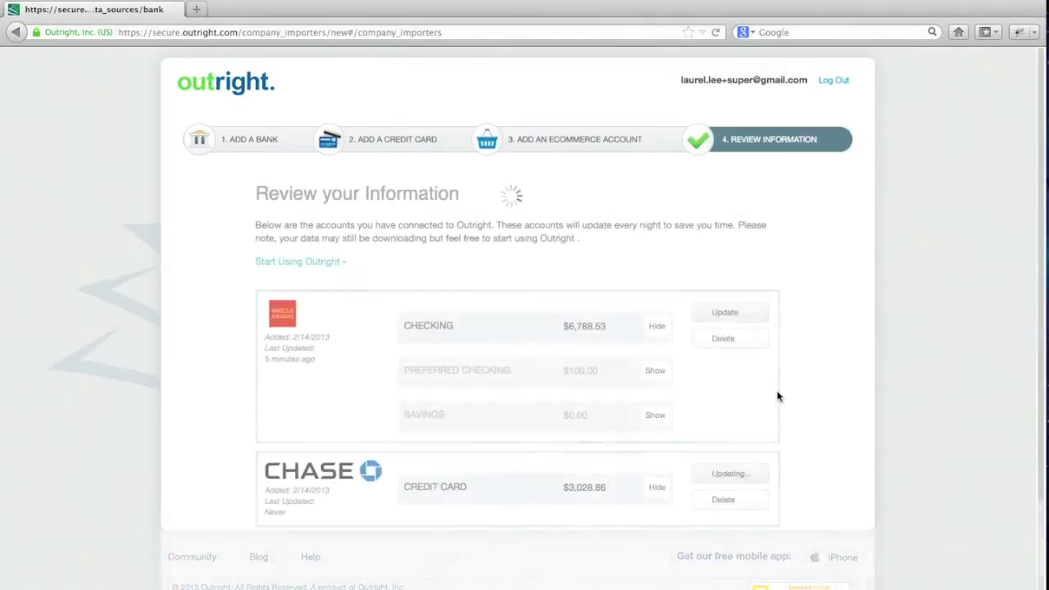
pyautogui.scroll(-1, 370, 398)
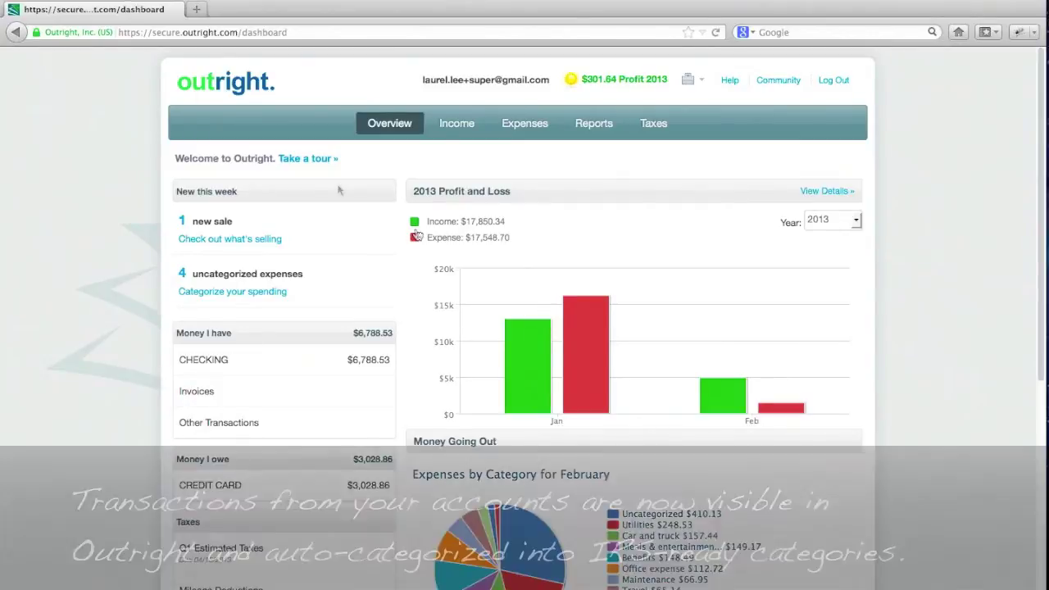
# Open February's Meals & entertainment expenses from the Overview pie chart.
pyautogui.moveTo(538, 350)
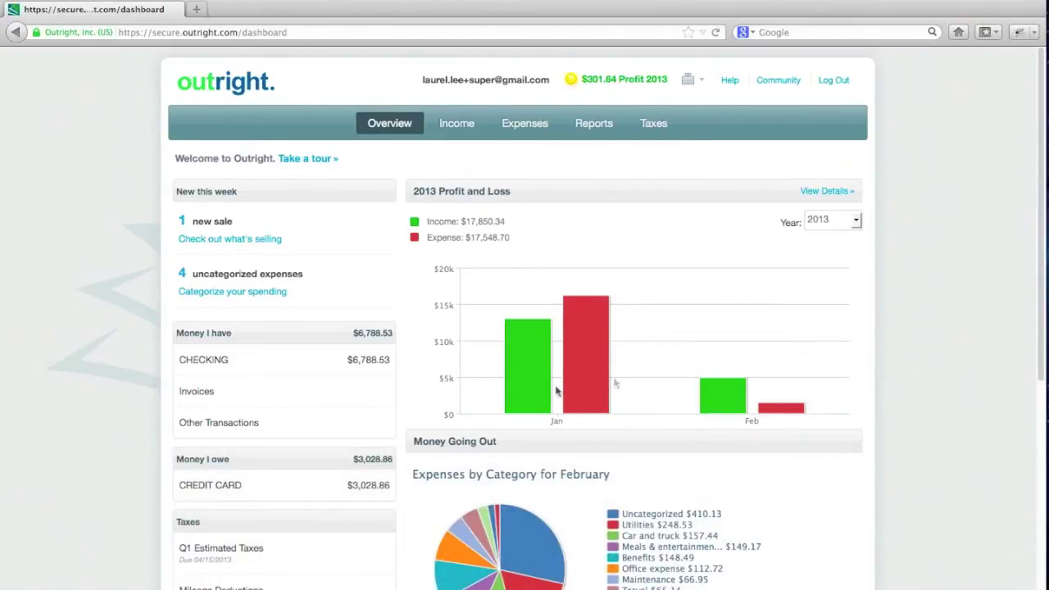
pyautogui.moveTo(556, 549)
pyautogui.moveTo(723, 419)
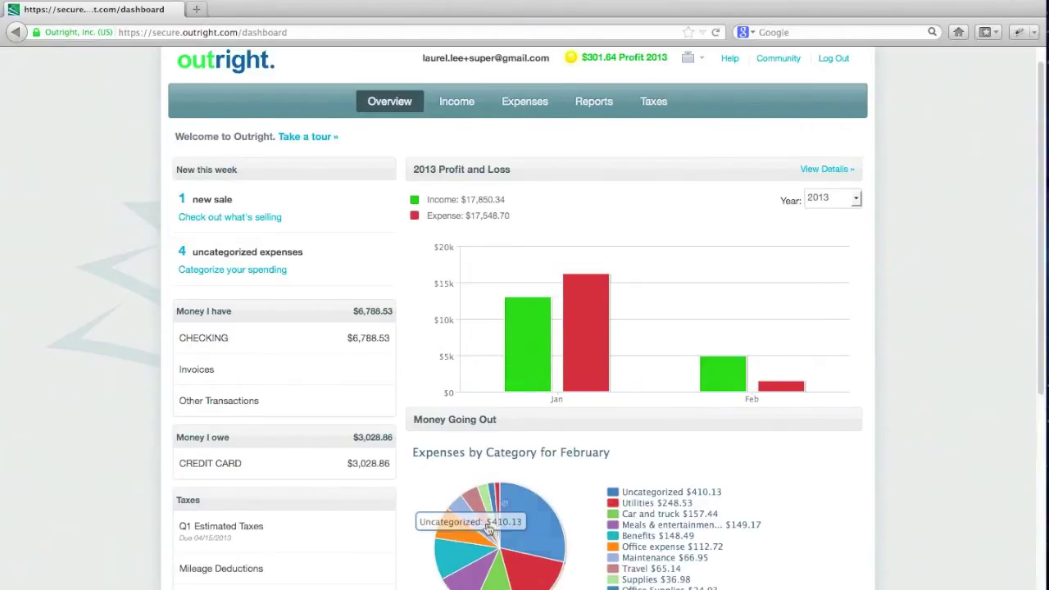
pyautogui.moveTo(478, 587)
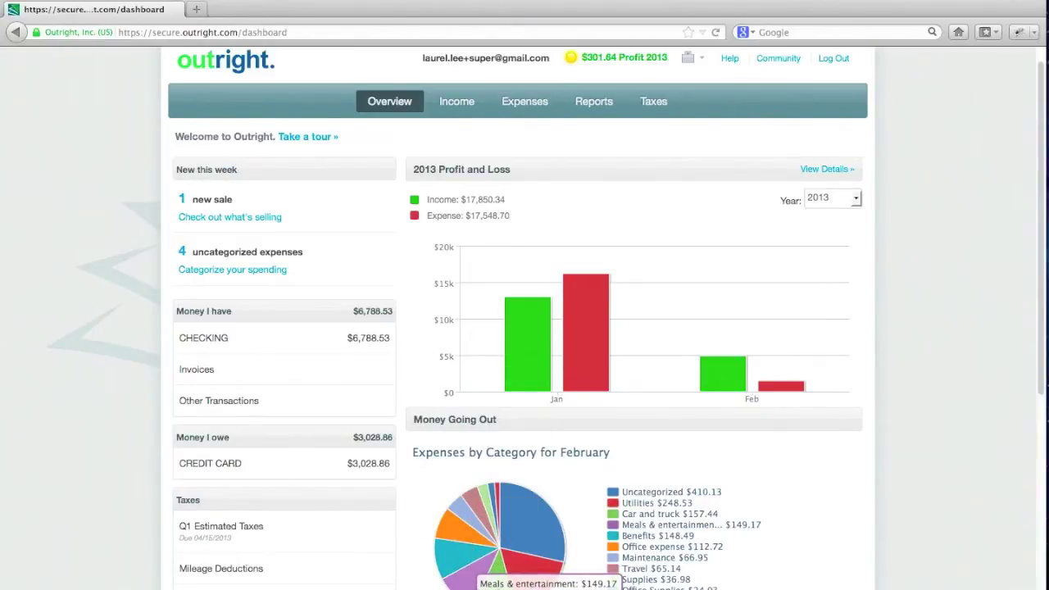
pyautogui.click(470, 586)
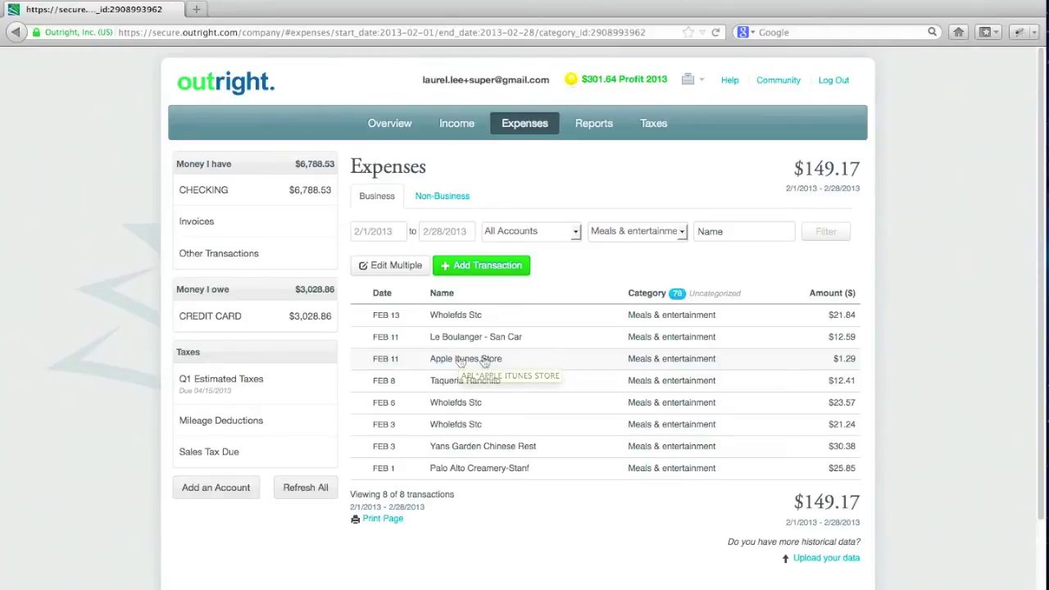
# Recategorize the Apple Itunes Store charge and future ones as Personal Expense, then refresh the list.
pyautogui.click(715, 361)
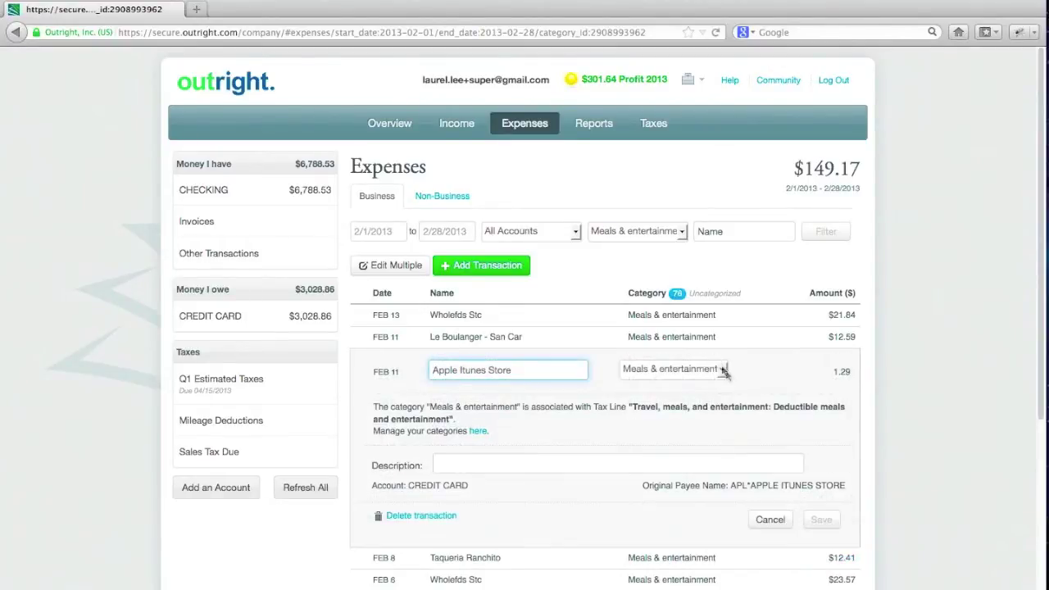
pyautogui.click(722, 370)
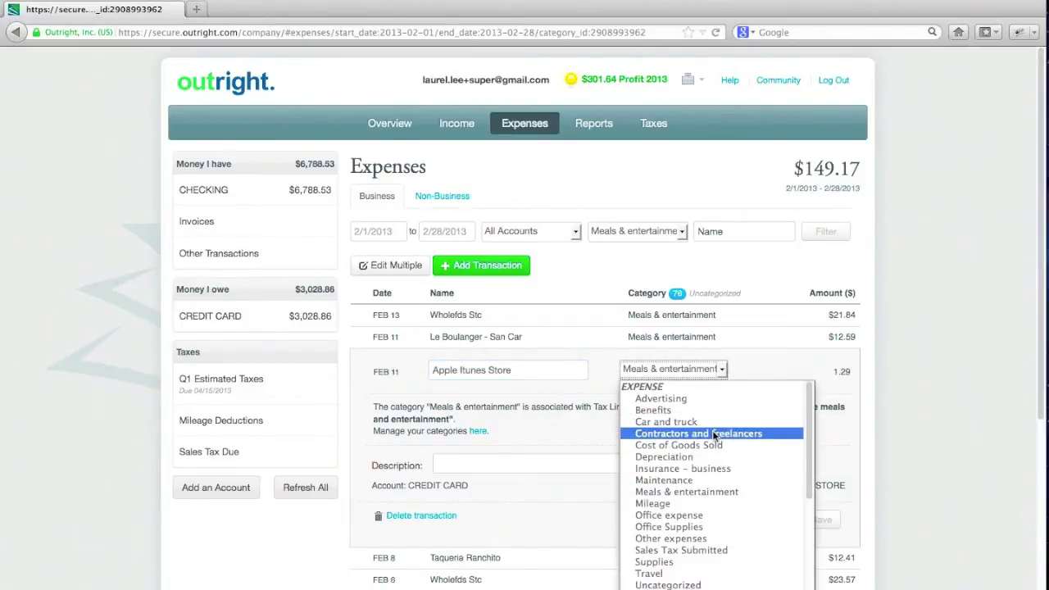
pyautogui.scroll(-2, 712, 430)
pyautogui.scroll(3, 712, 430)
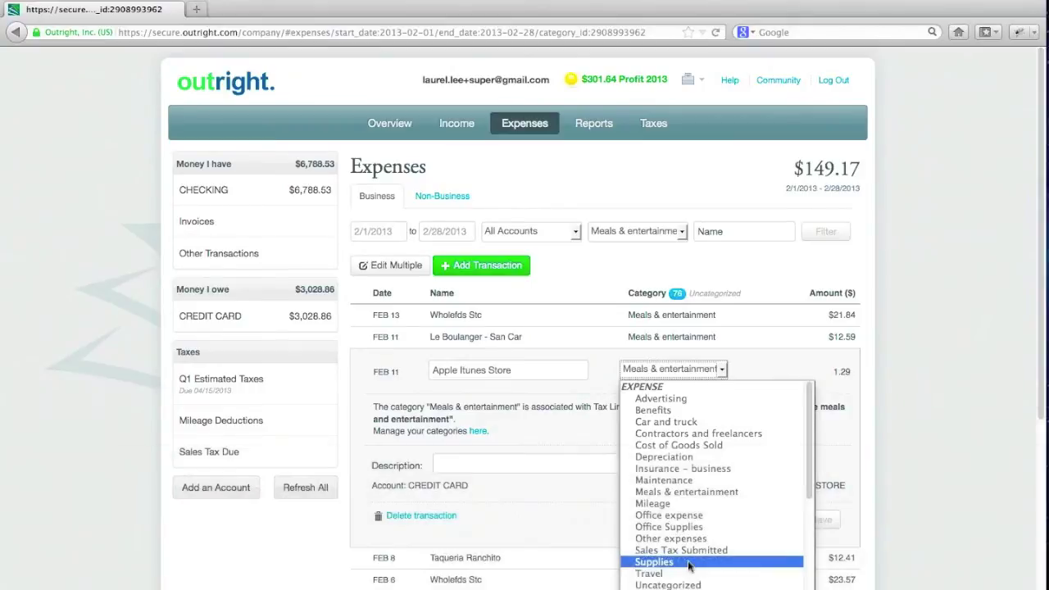
pyautogui.scroll(-4, 685, 551)
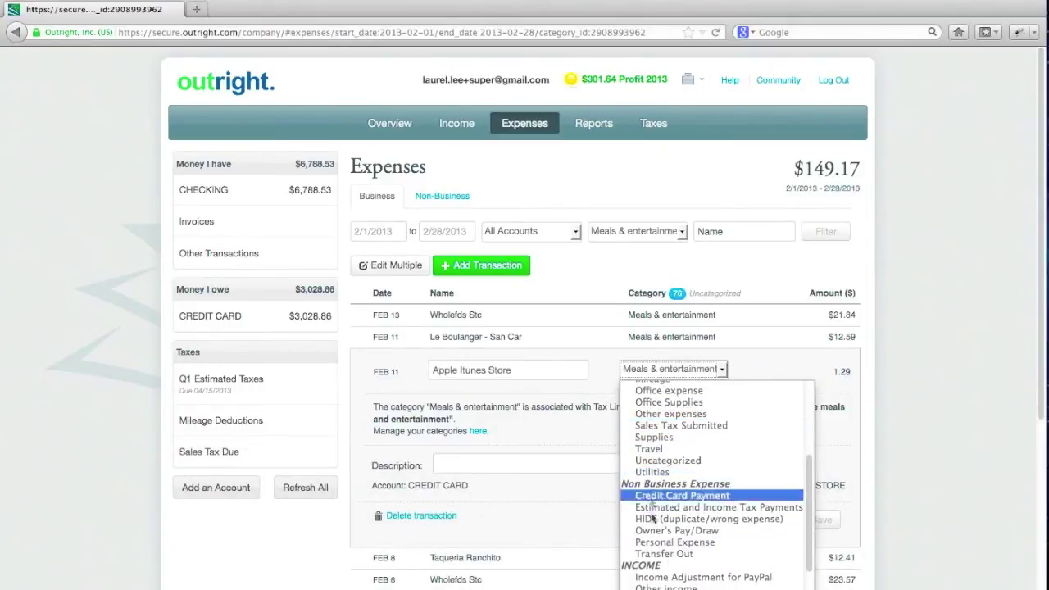
pyautogui.click(654, 543)
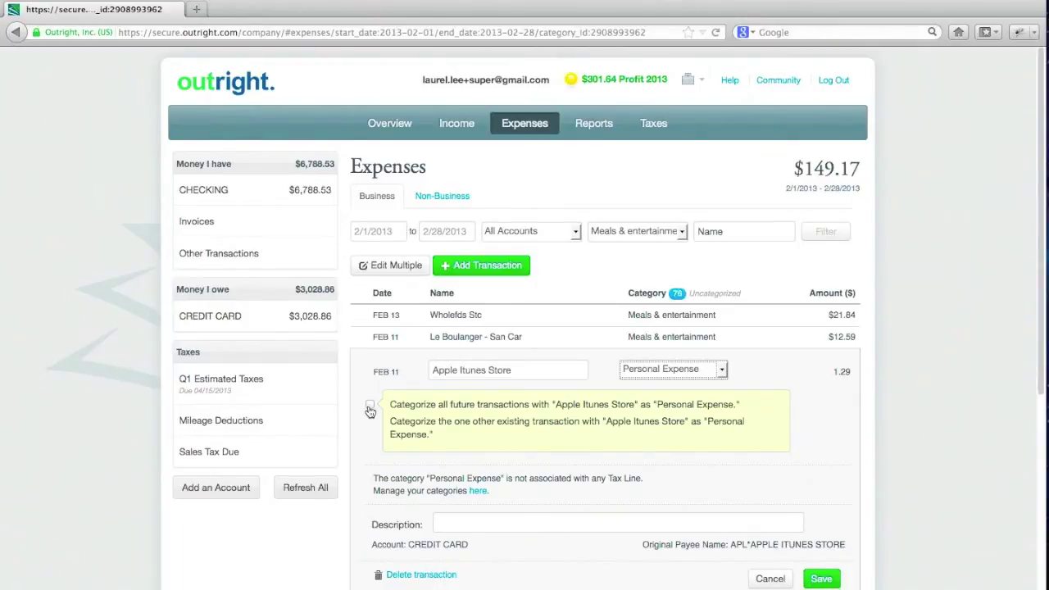
pyautogui.click(370, 408)
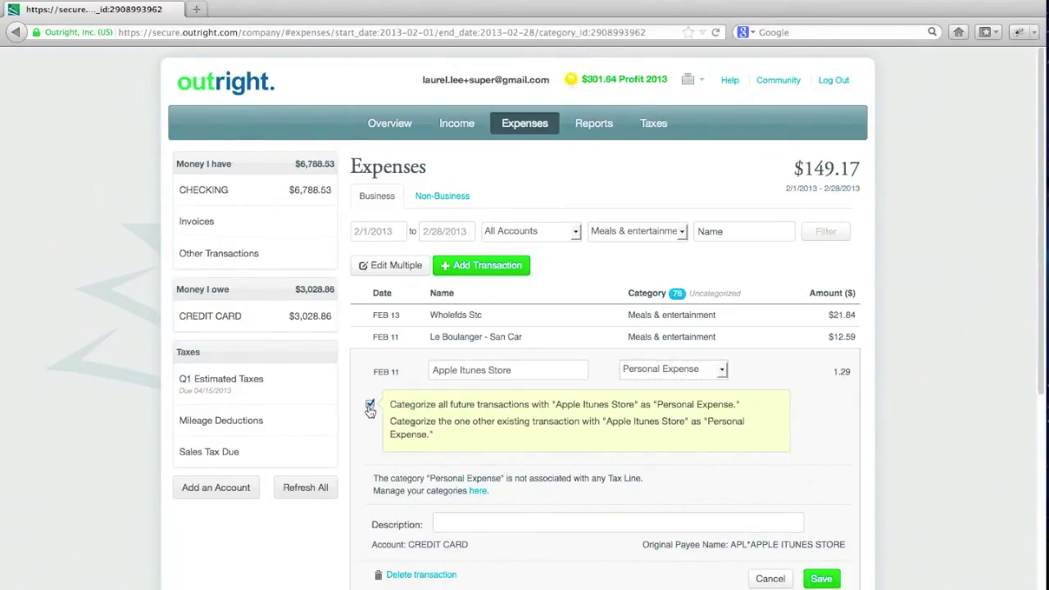
pyautogui.click(821, 579)
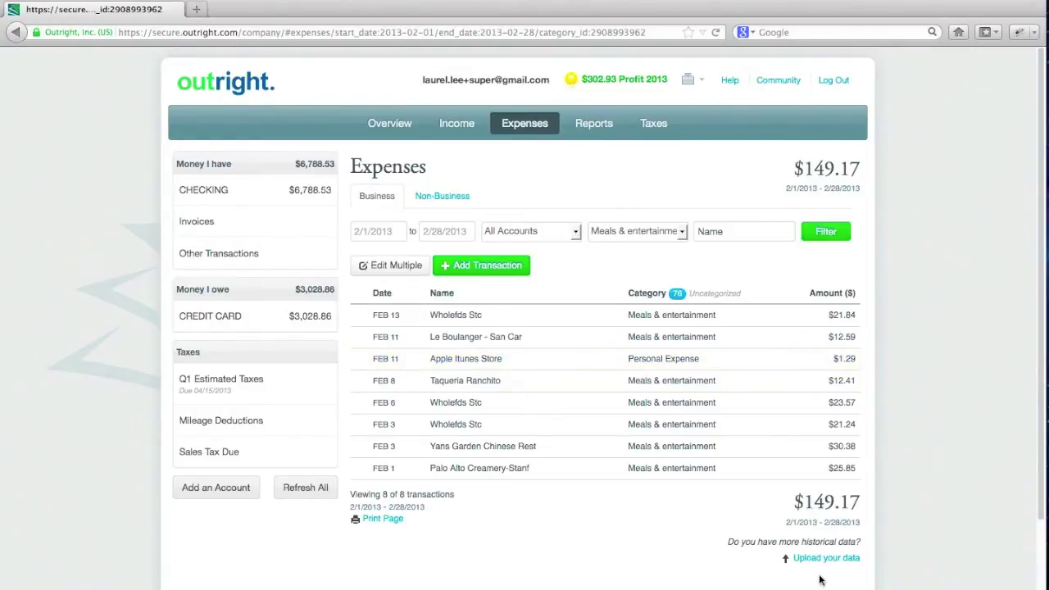
pyautogui.click(387, 126)
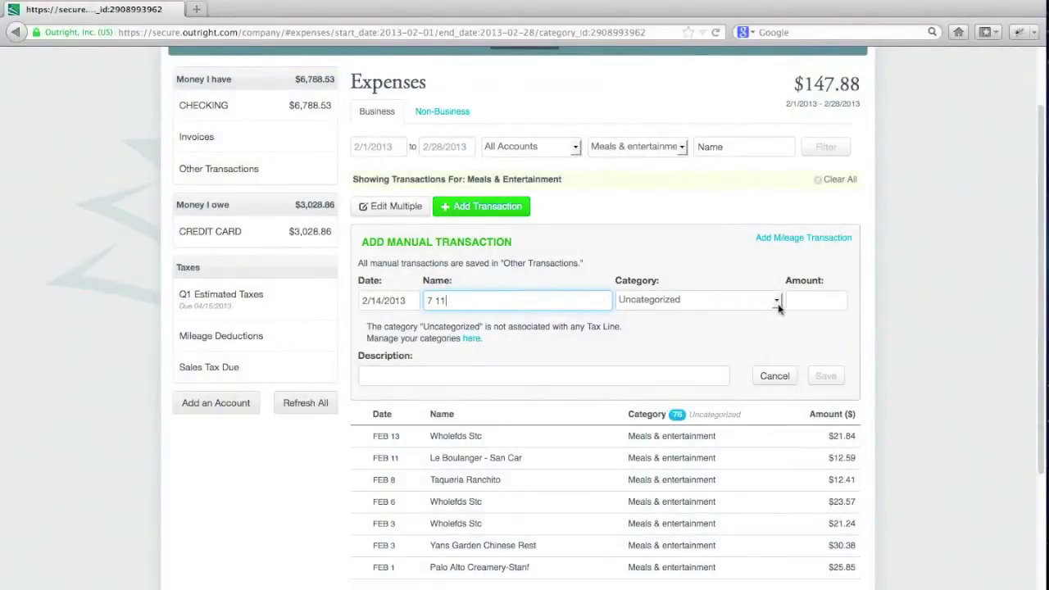
# Save the 7 11 expense as $13.00 Meals & entertainment, described 'hot dogs for the crew'.
pyautogui.click(775, 301)
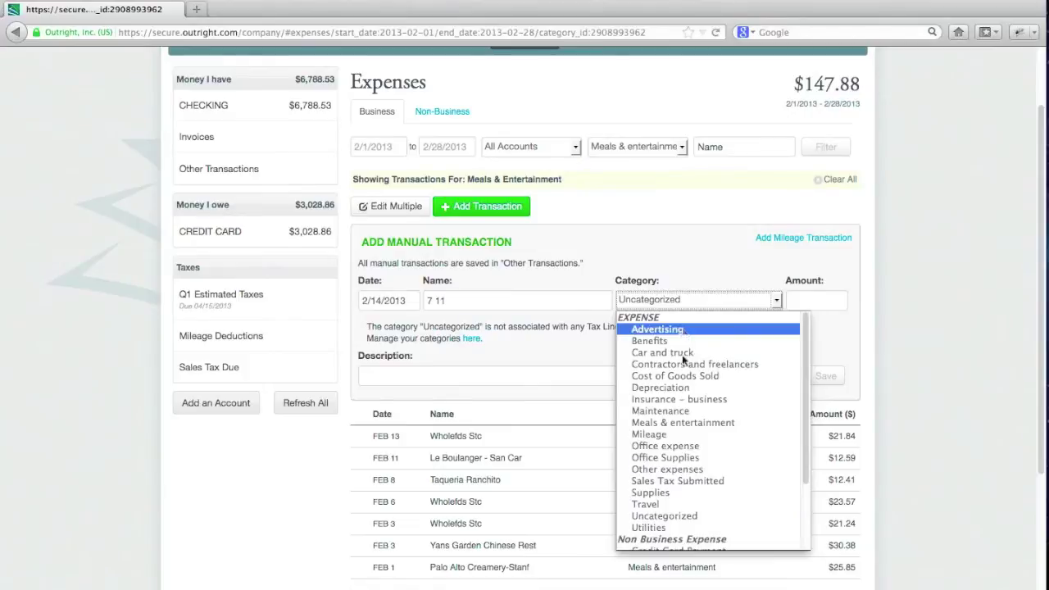
pyautogui.click(675, 426)
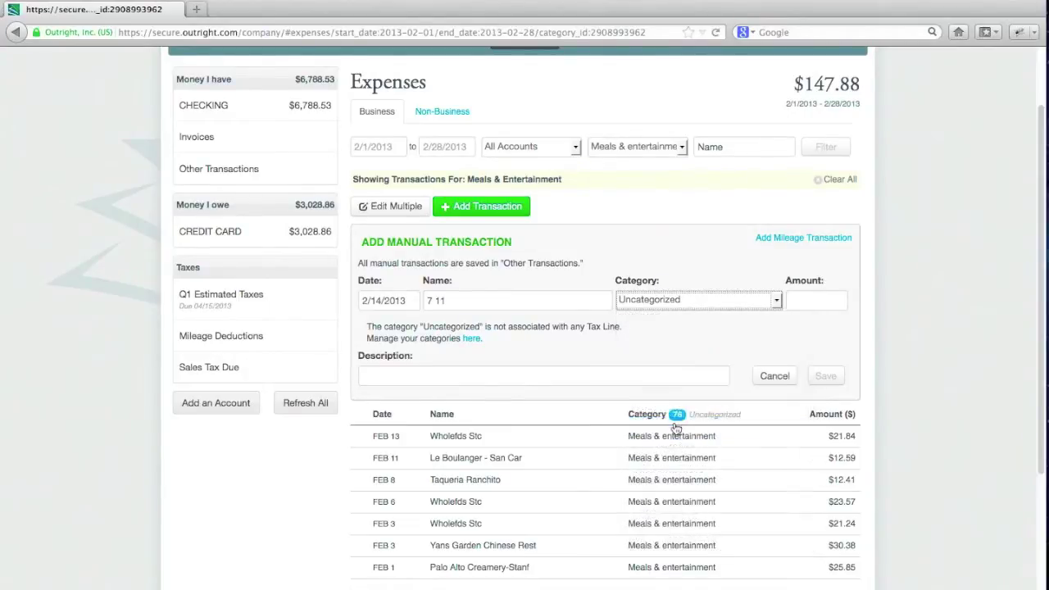
pyautogui.click(813, 300)
pyautogui.write('13')
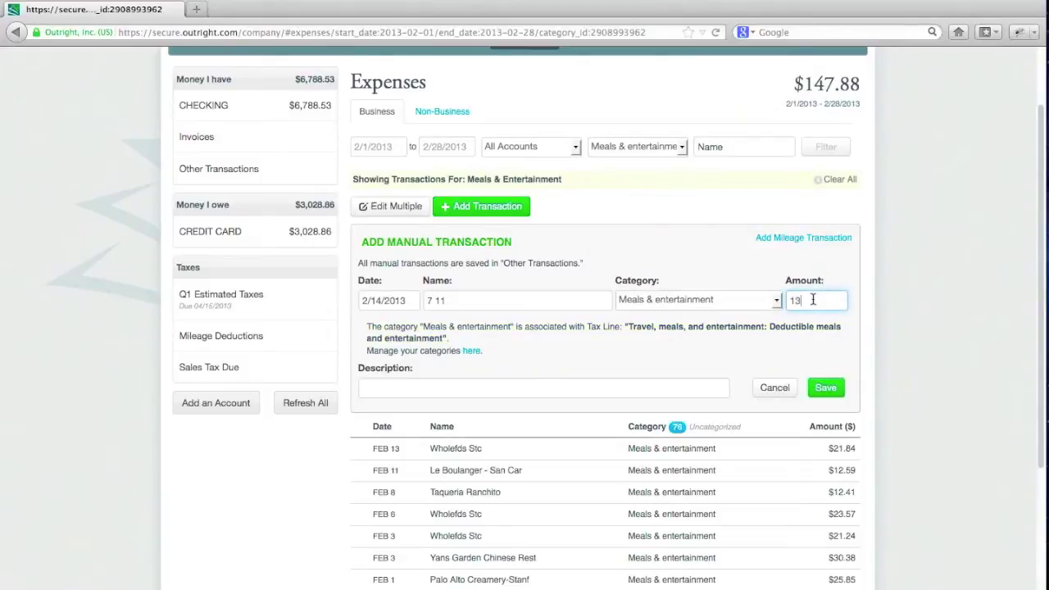
pyautogui.click(424, 389)
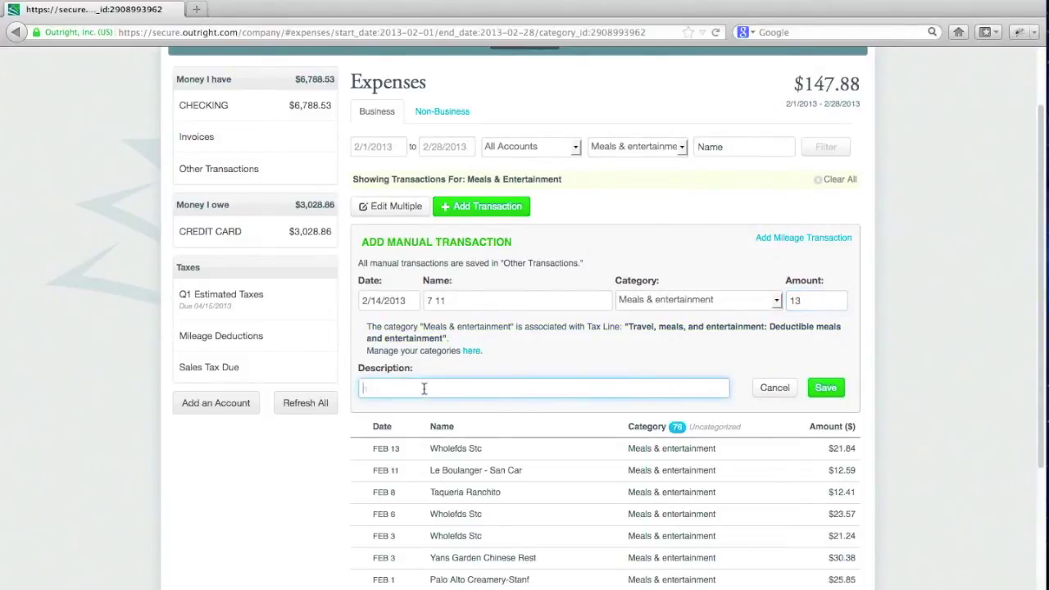
pyautogui.write('hot dogs for the crew')
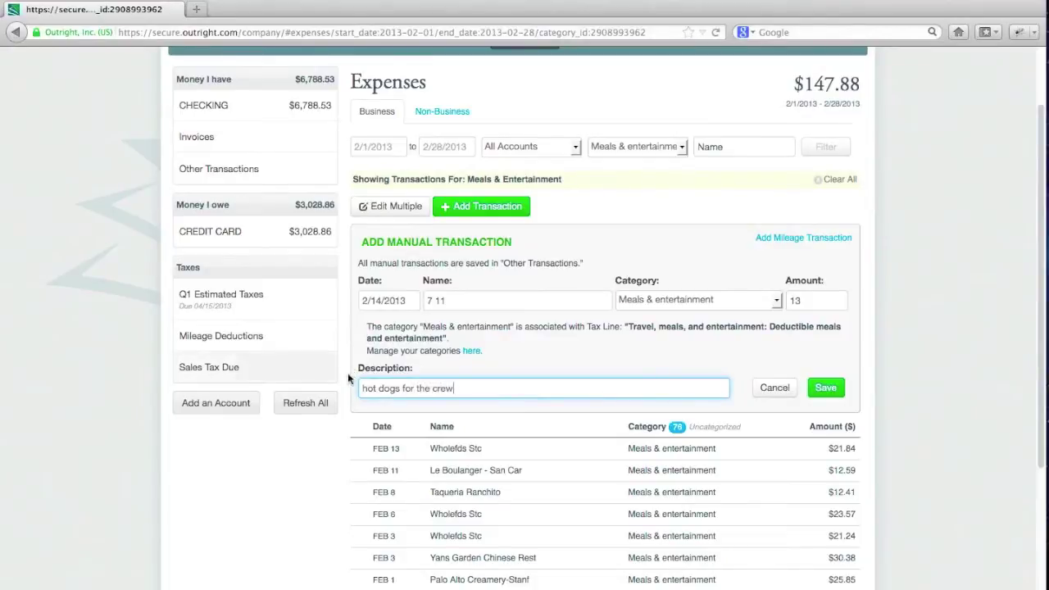
pyautogui.click(825, 389)
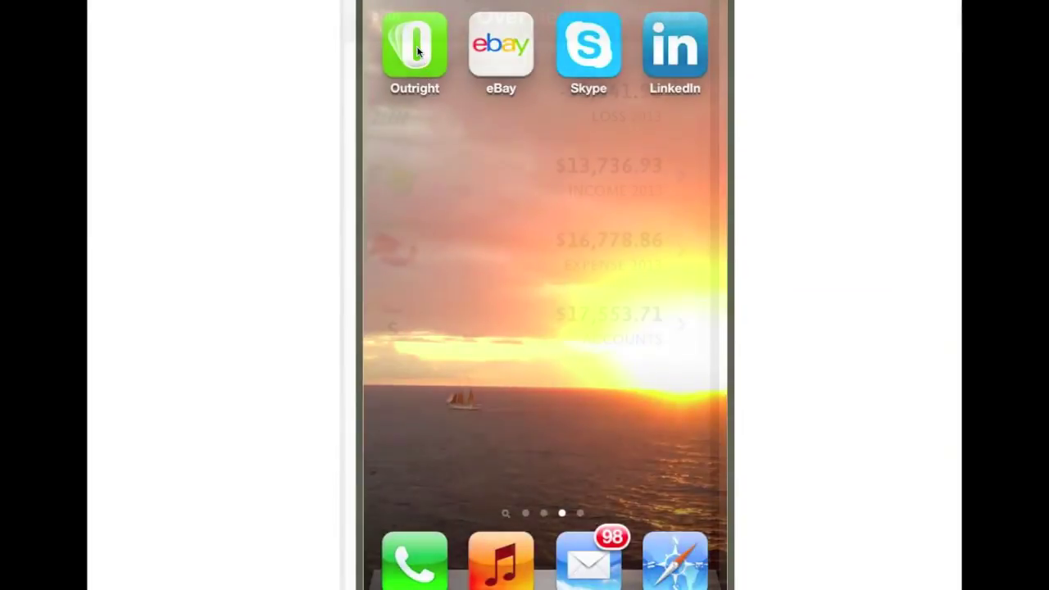
# Launch Outright on the iPhone and open the Expense 2013 transaction list.
pyautogui.click(417, 51)
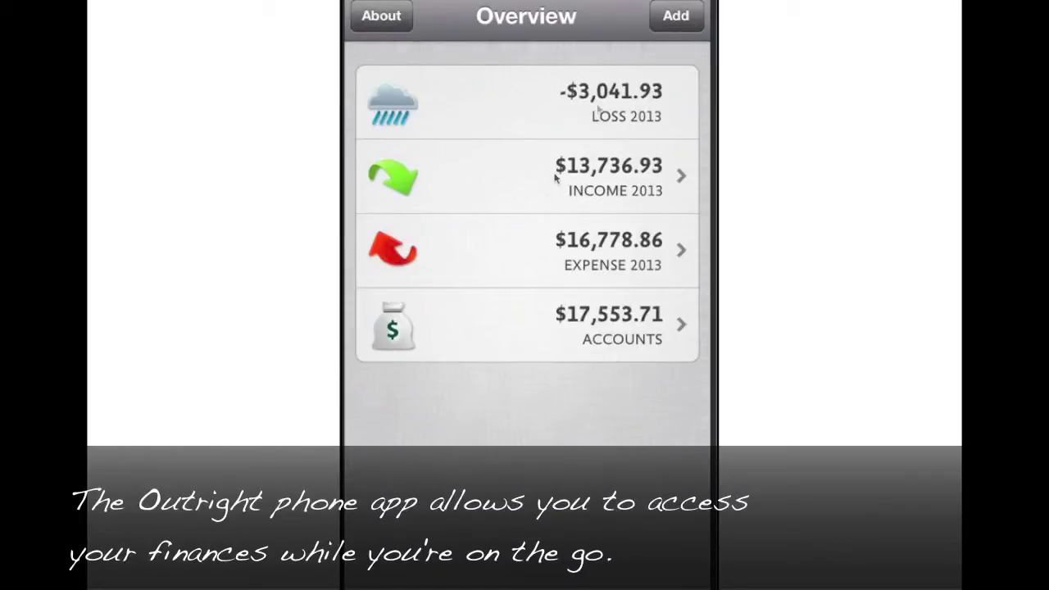
pyautogui.click(450, 224)
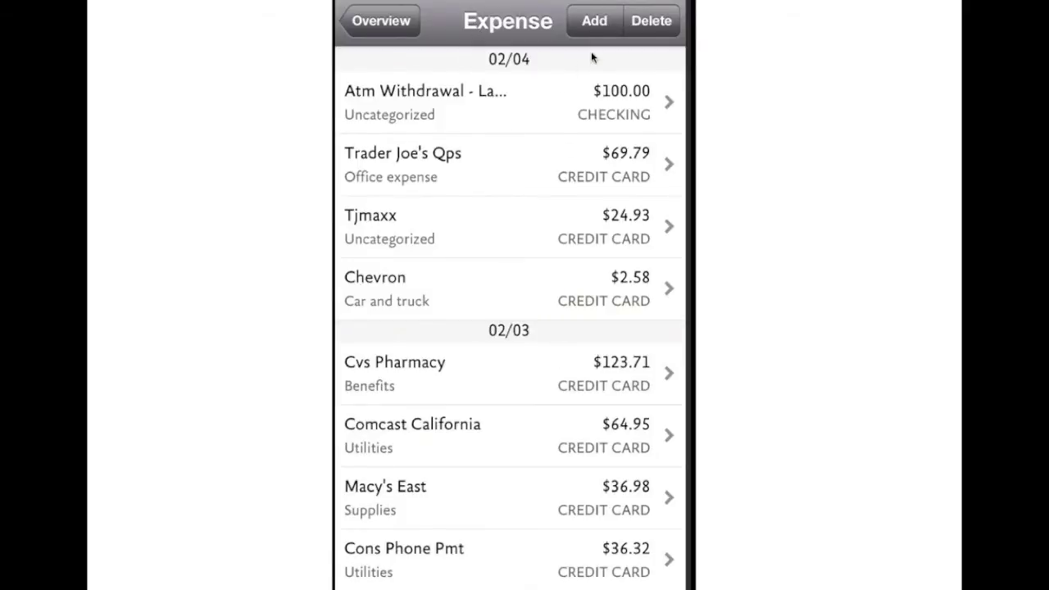
# Log a 17-mile Costume run mileage trip by reusing that past trip and saving.
pyautogui.click(589, 28)
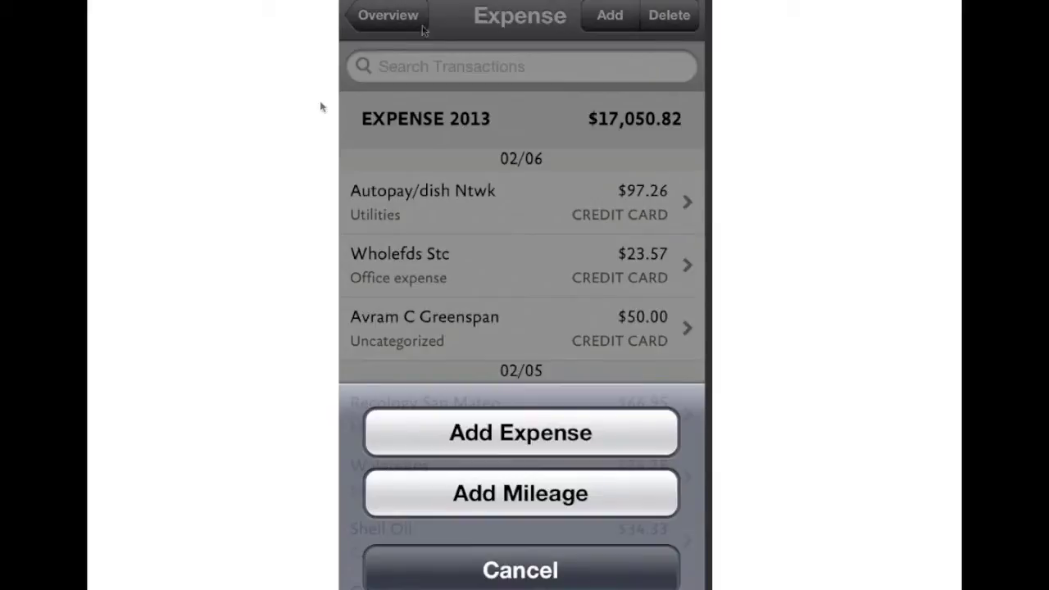
pyautogui.click(576, 492)
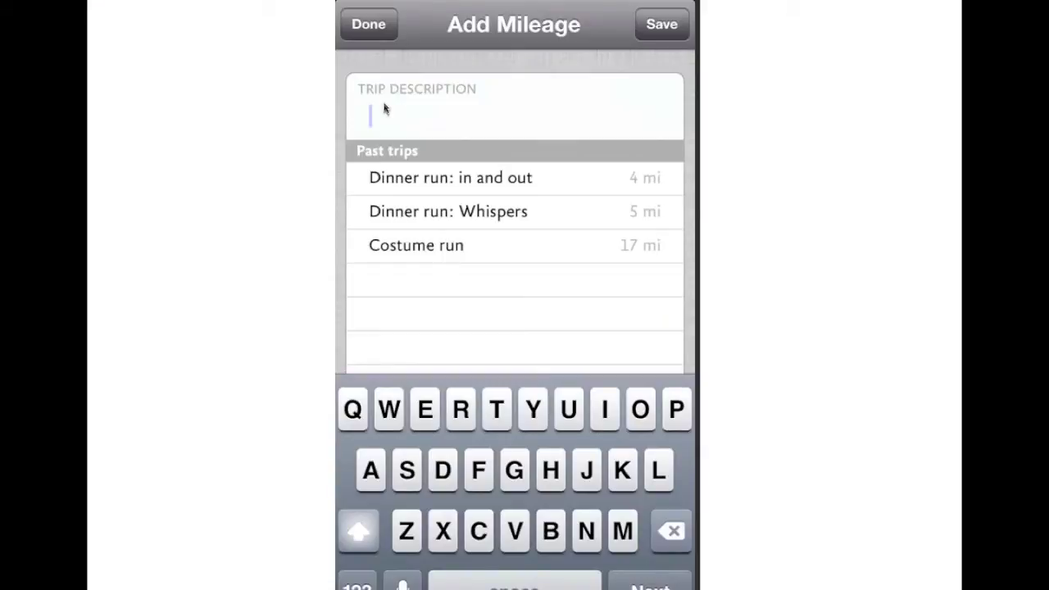
pyautogui.click(425, 252)
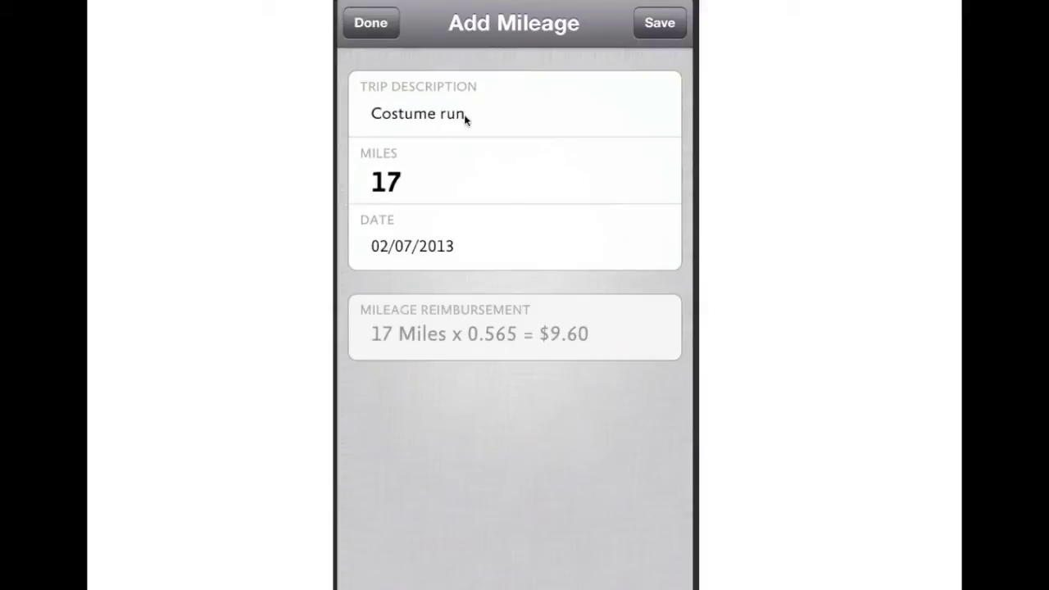
pyautogui.click(652, 25)
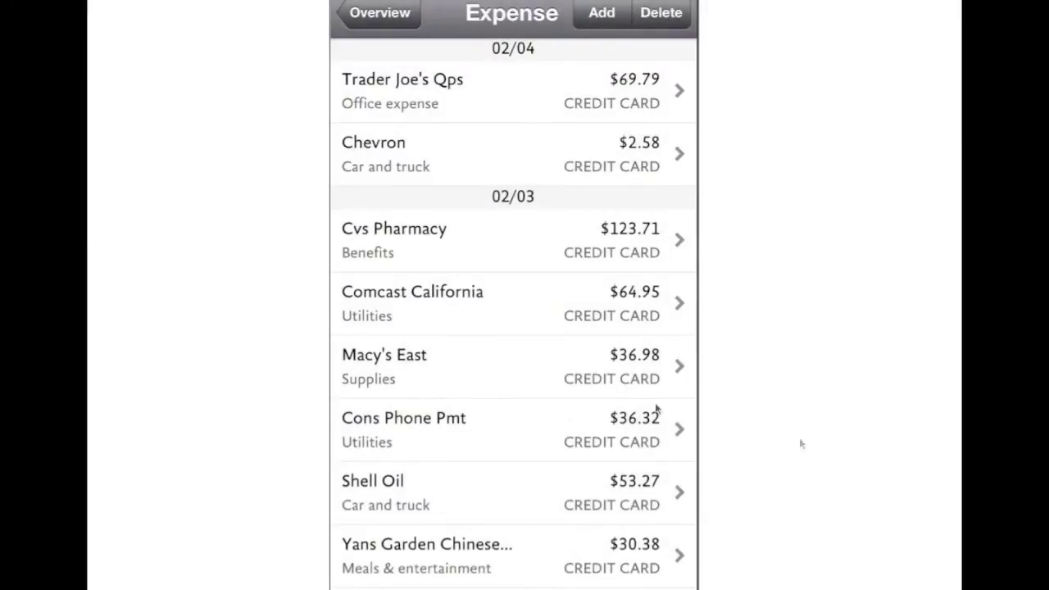
# Add a $27.63 Souplantation Meals & entertainment expense with a new receipt photo attached, and save it.
pyautogui.click(601, 13)
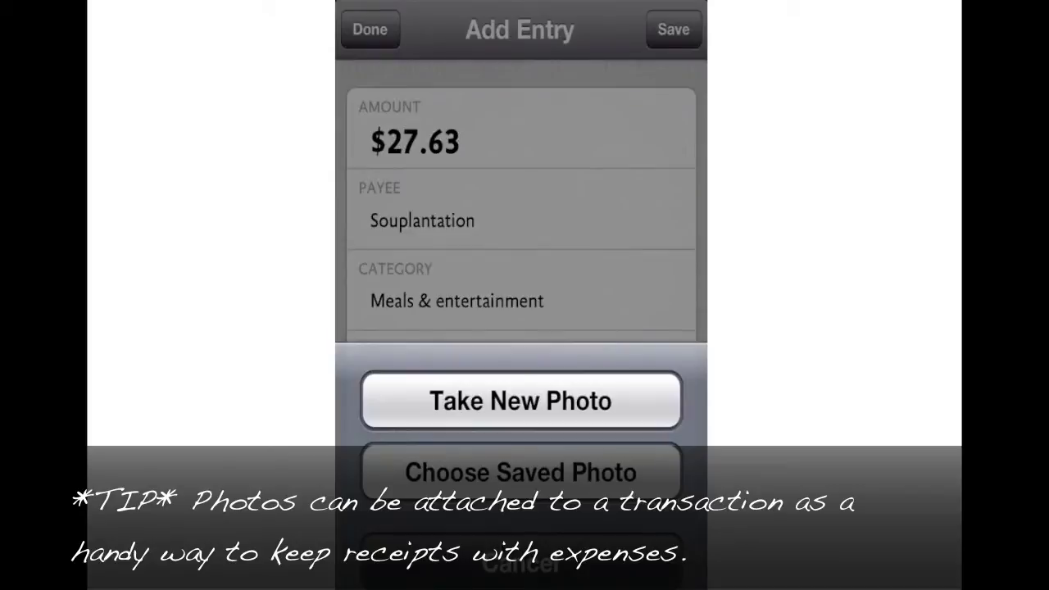
pyautogui.click(498, 401)
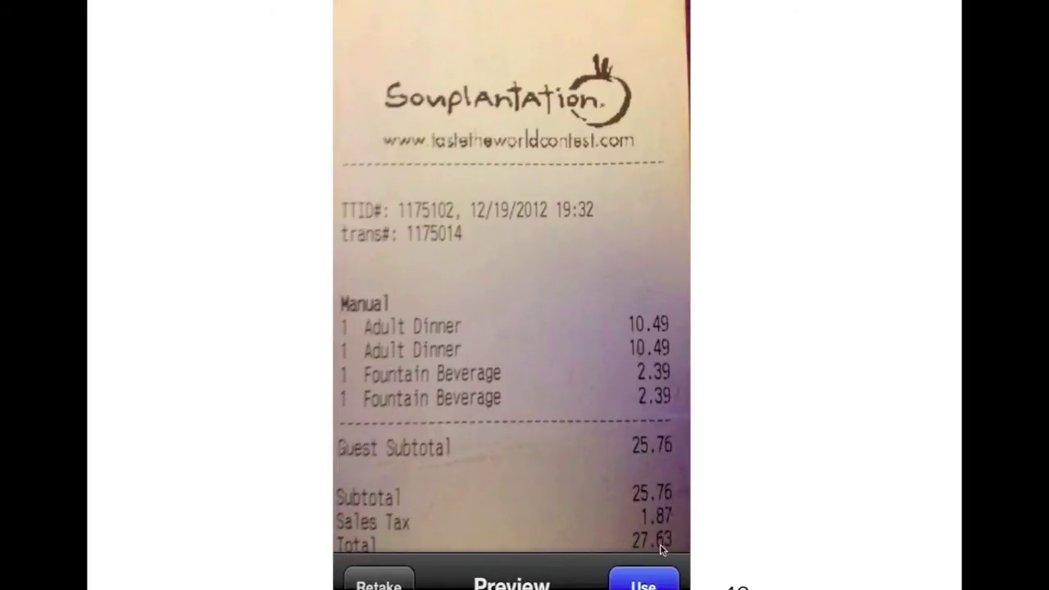
pyautogui.click(650, 580)
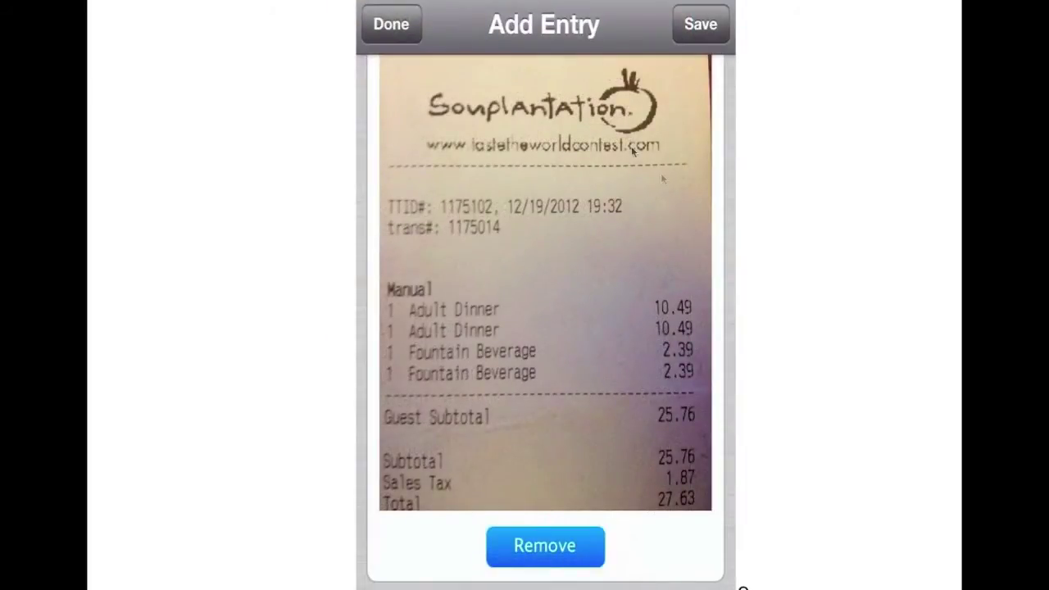
pyautogui.click(701, 24)
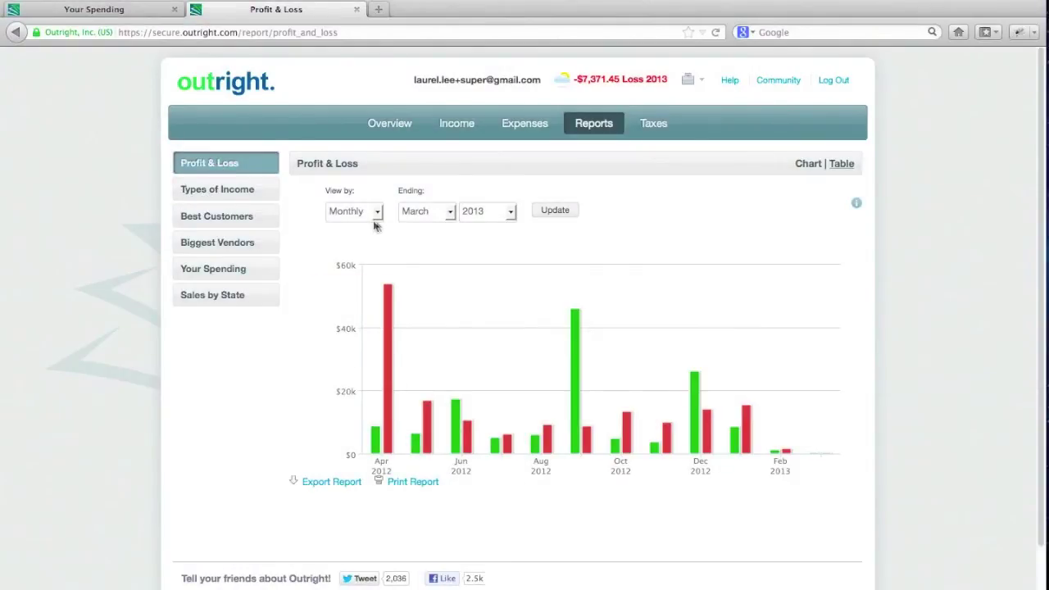
# Read the monthly income and expense bar values on the Profit & Loss chart, e.g. September's $45,891.51.
pyautogui.moveTo(574, 380)
pyautogui.moveTo(622, 424)
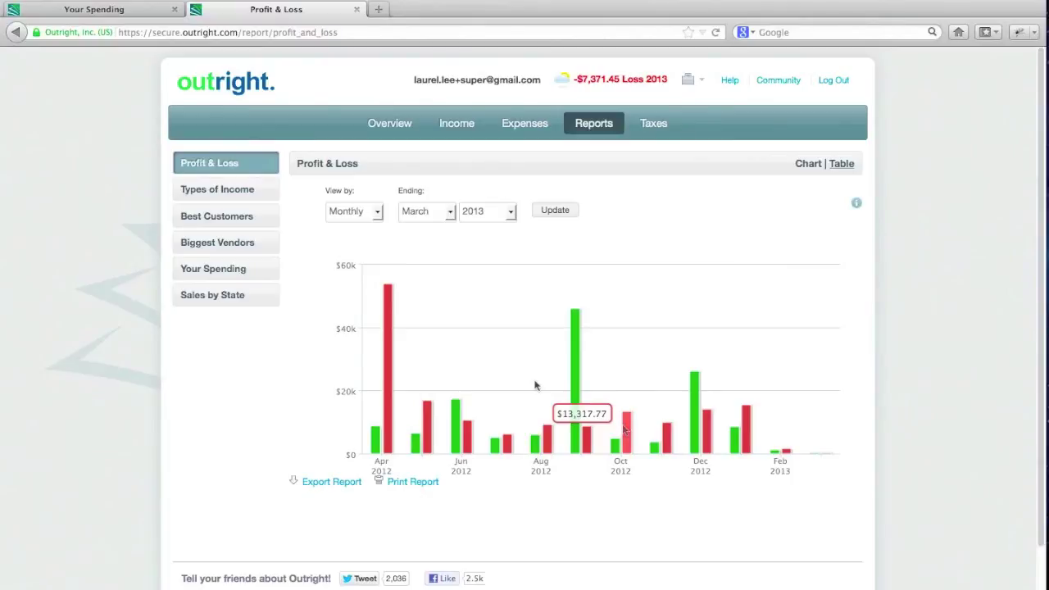
# View the Biggest Vendors report and the Home Depot slice's transactions, then return to Reports.
pyautogui.click(223, 243)
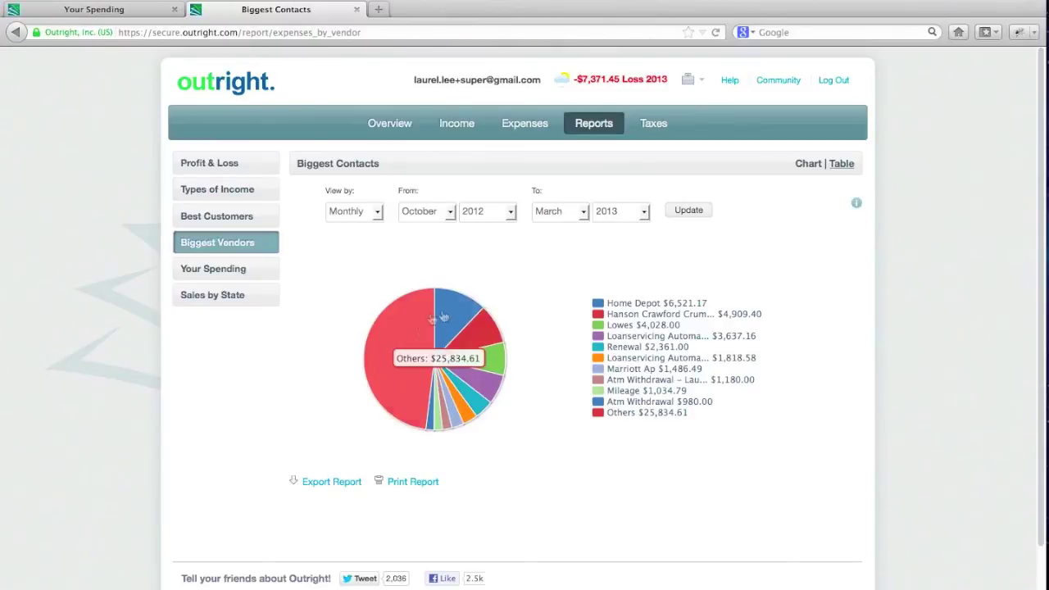
pyautogui.moveTo(463, 316)
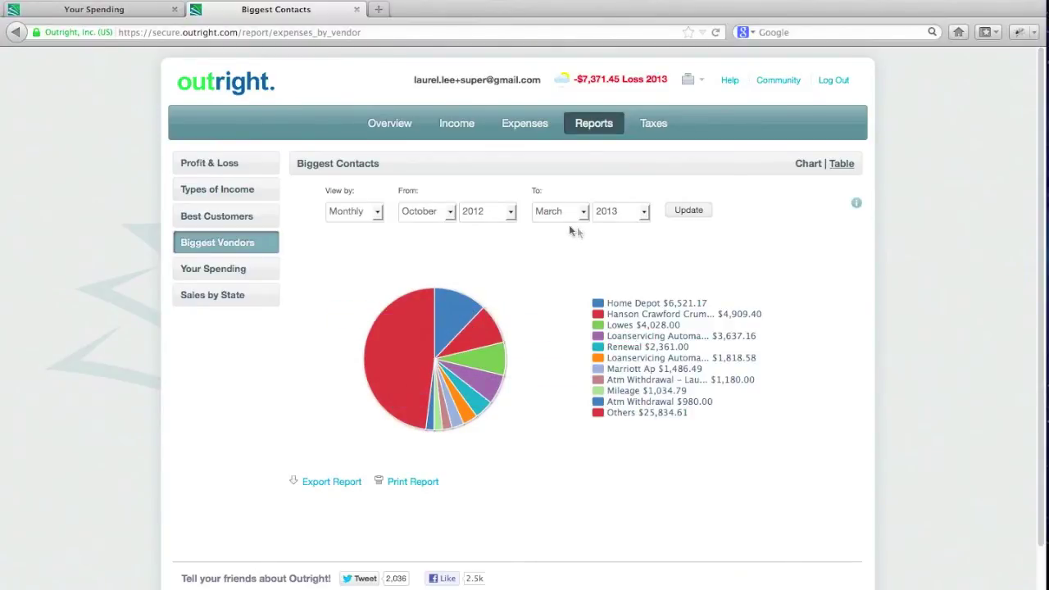
pyautogui.click(455, 320)
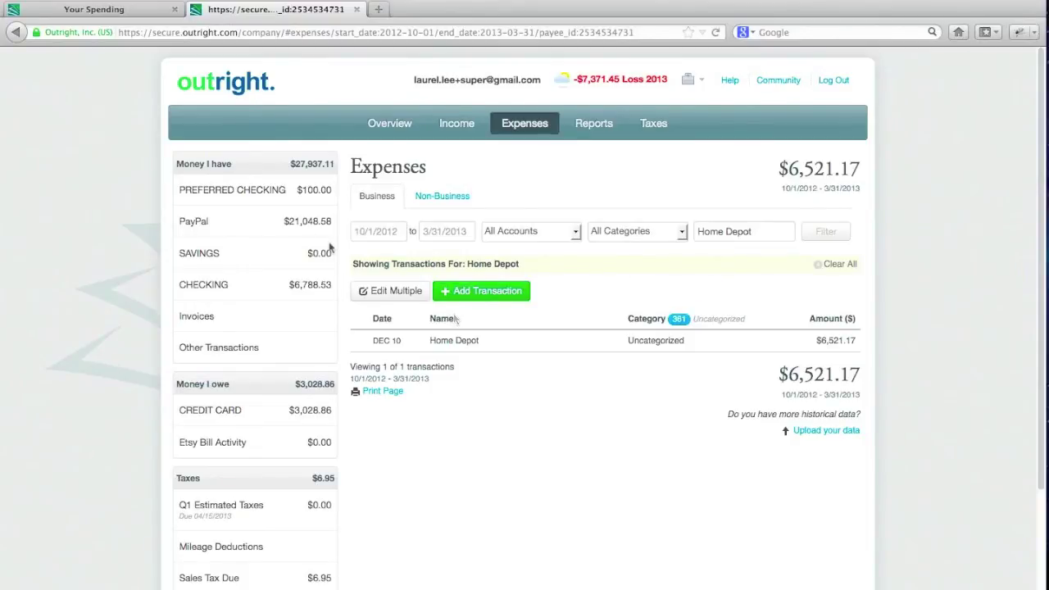
pyautogui.click(594, 130)
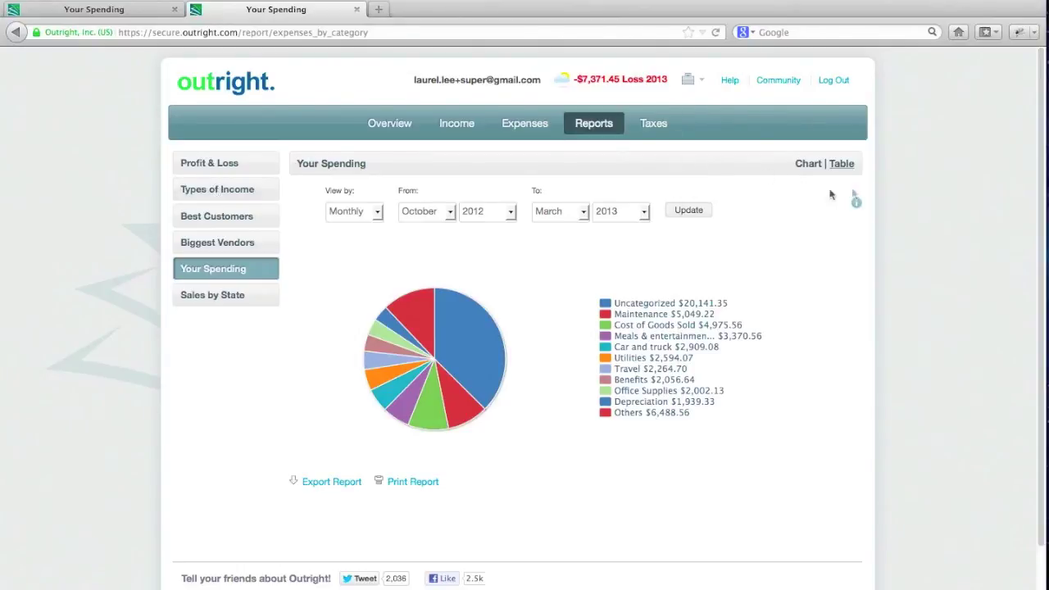
# Show Your Spending as a table and list the 361 Uncategorized transactions totalling $20,141.35.
pyautogui.click(839, 167)
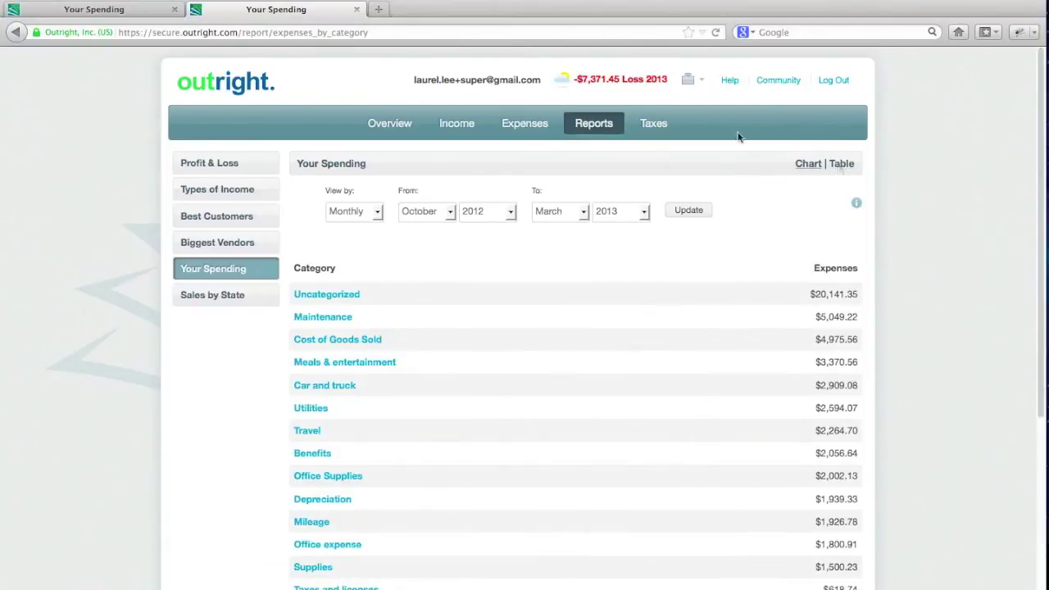
pyautogui.scroll(-3, 370, 357)
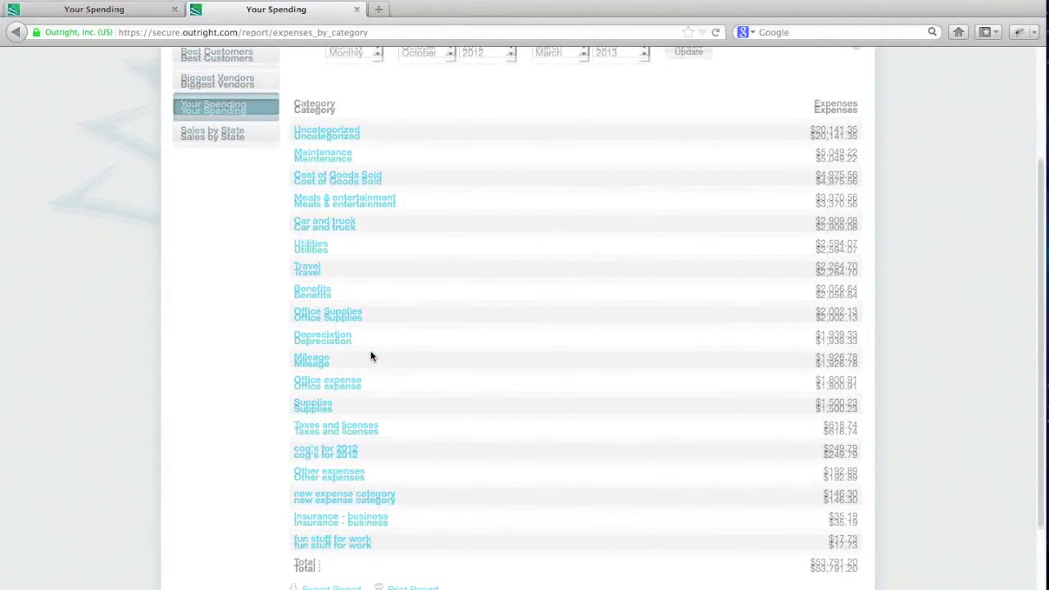
pyautogui.scroll(2, 371, 356)
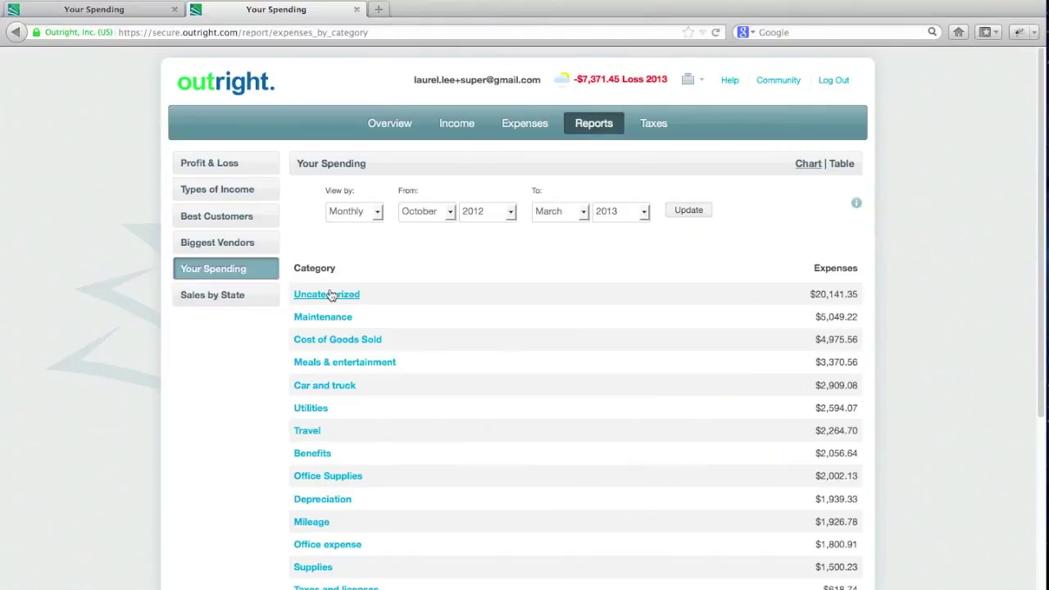
pyautogui.click(331, 296)
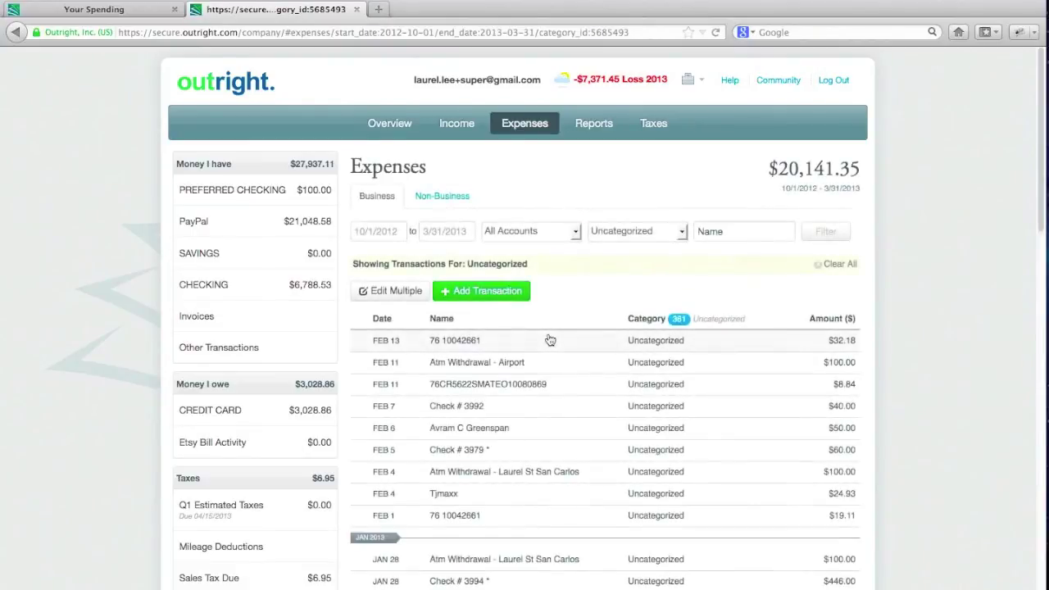
pyautogui.scroll(-3, 550, 340)
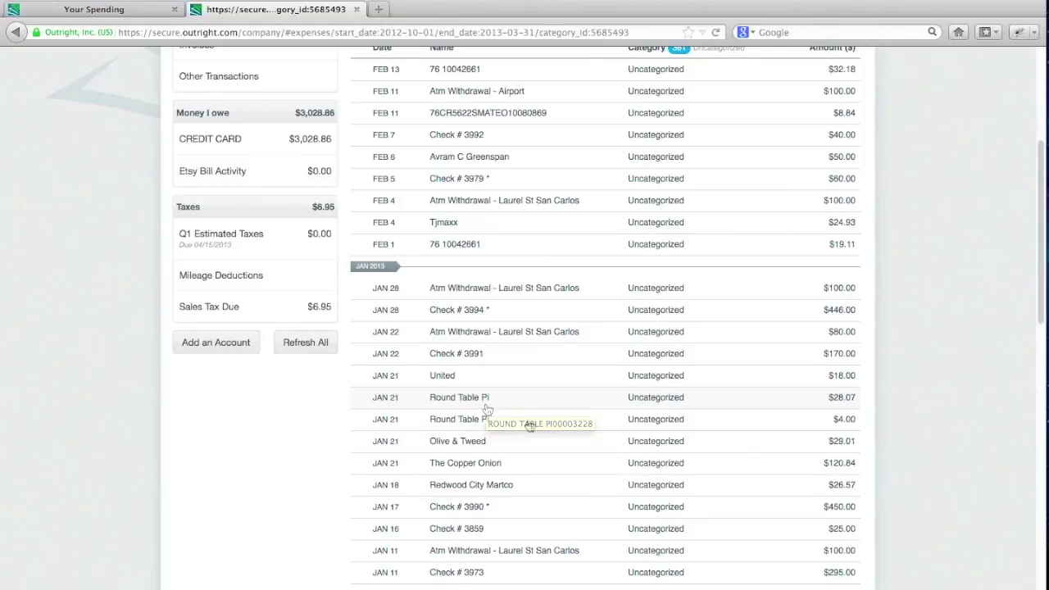
pyautogui.click(406, 129)
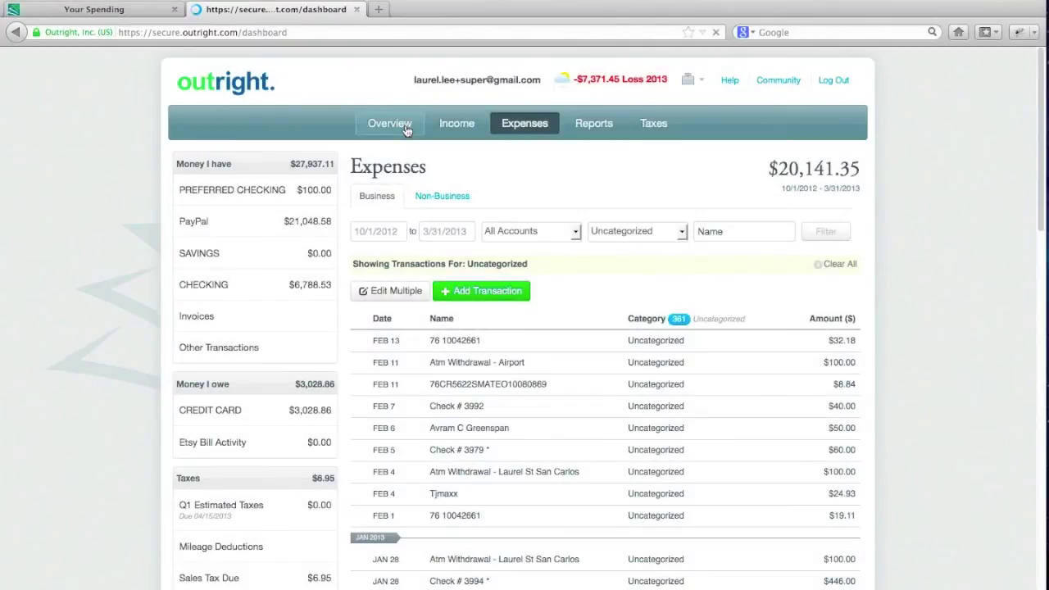